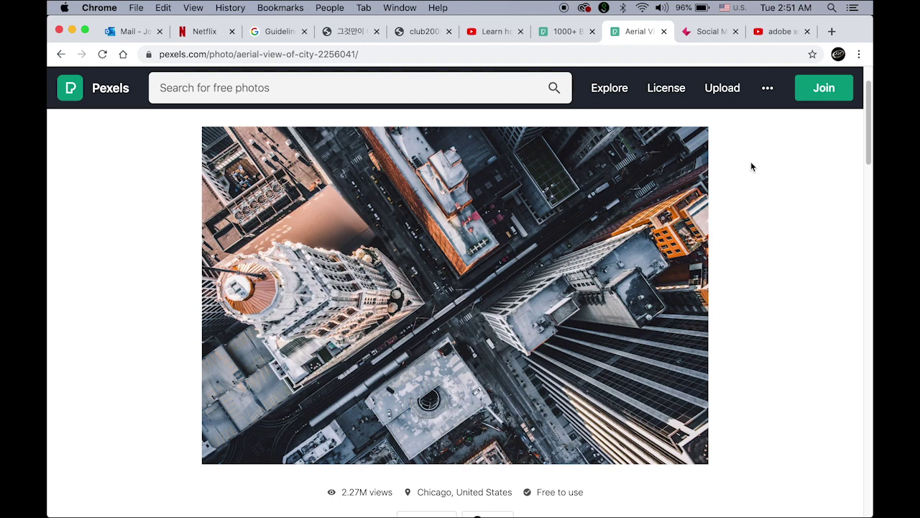
scroll(689, 206, up, 2)
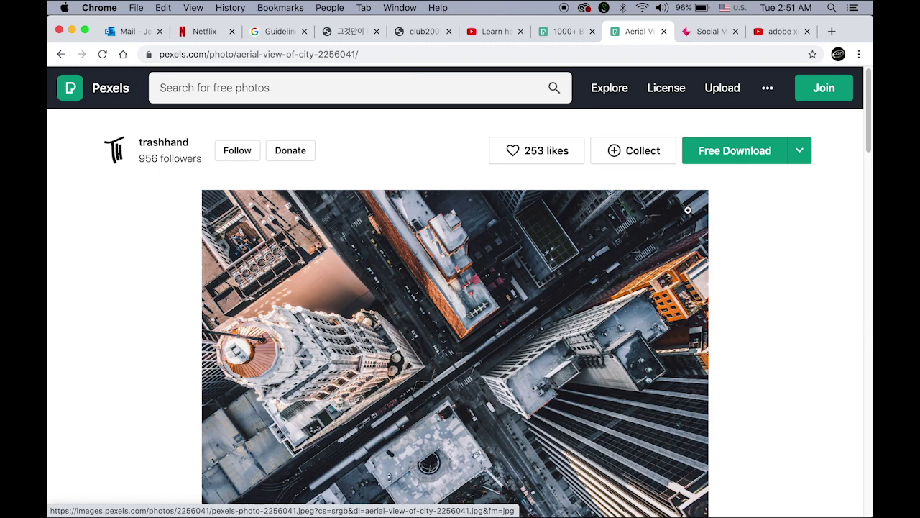
scroll(687, 210, down, 1)
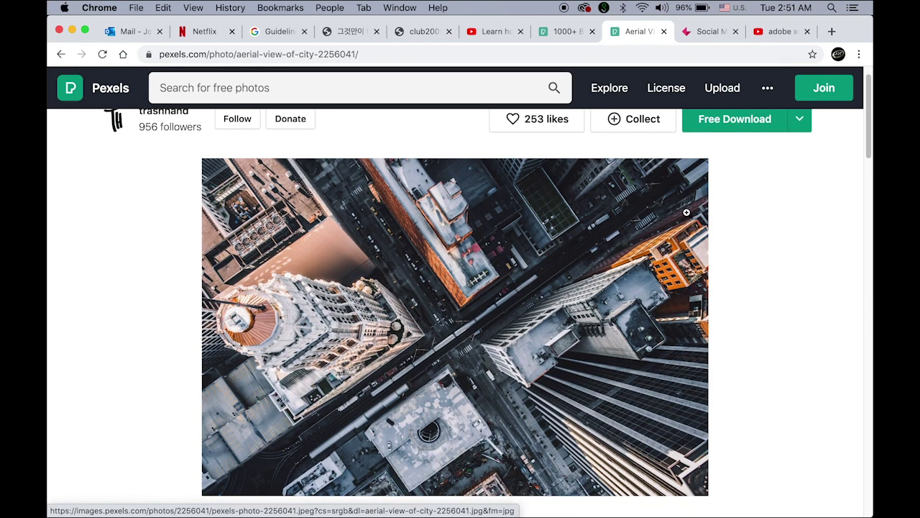
scroll(748, 123, up, 1)
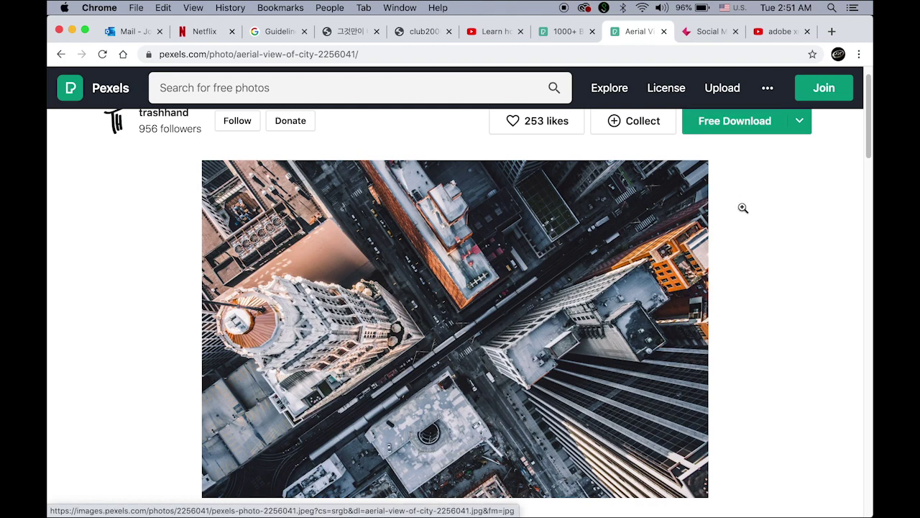
mouse_move(346, 512)
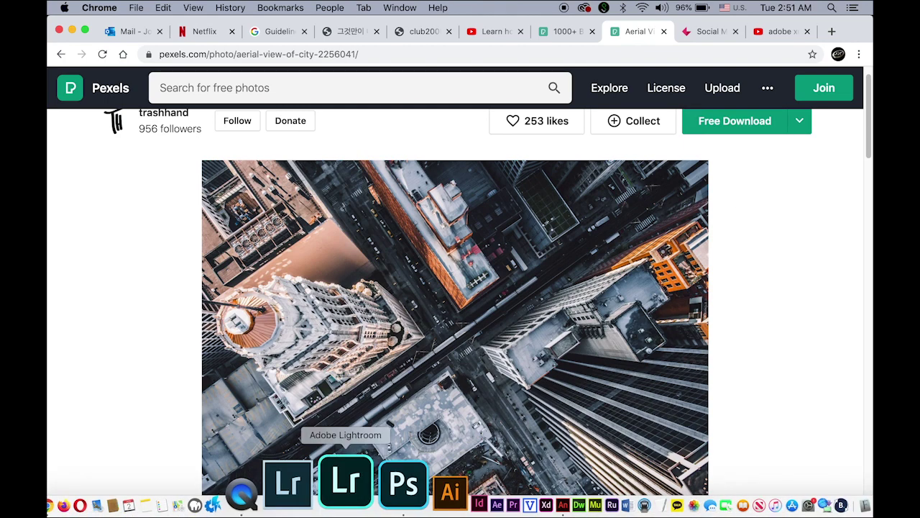
- Bring up the aerial city photo and confirm its size of 3991 × 2661 px at 72 pixels/inch
click(354, 492)
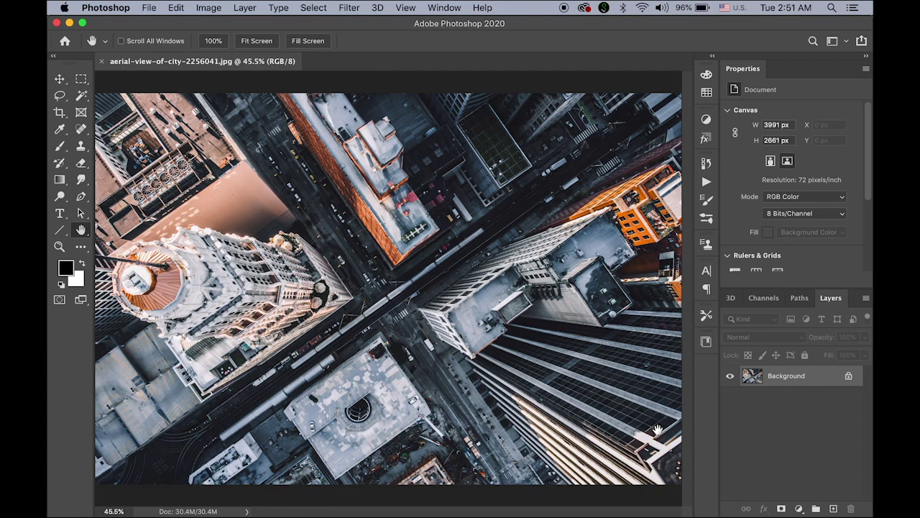
click(208, 7)
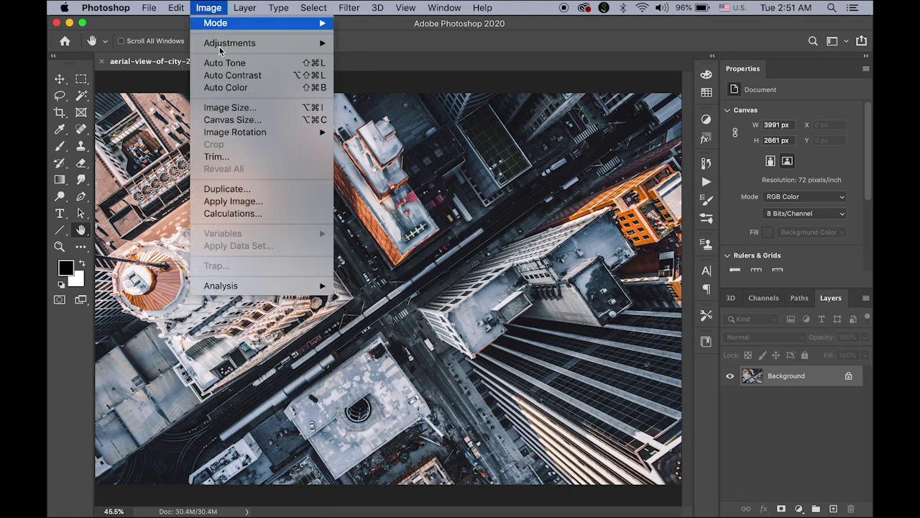
click(230, 108)
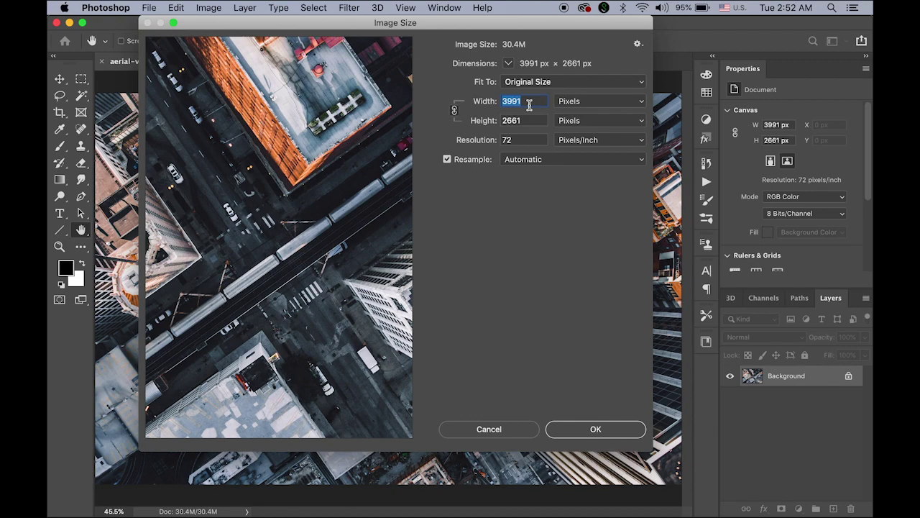
click(606, 431)
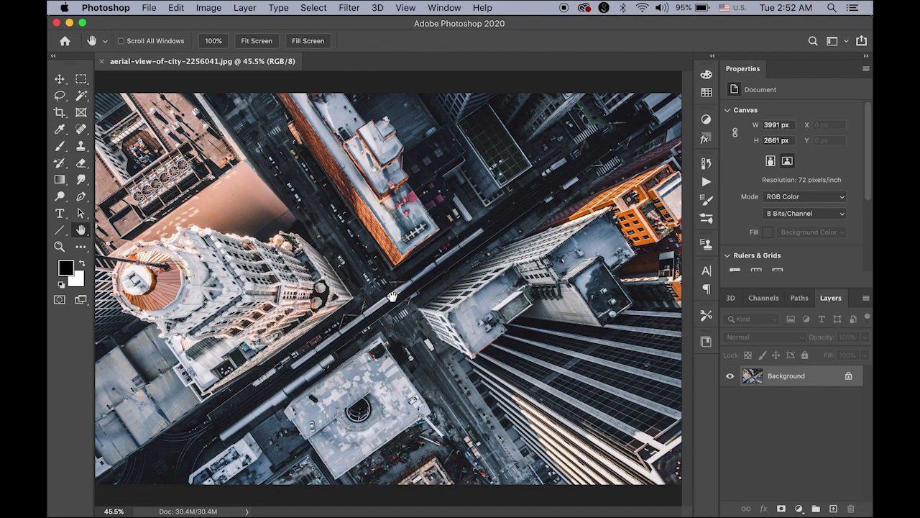
- Zoom to about 185% and pan to the grey rooftop beside the orange building
scroll(391, 295, up, 5)
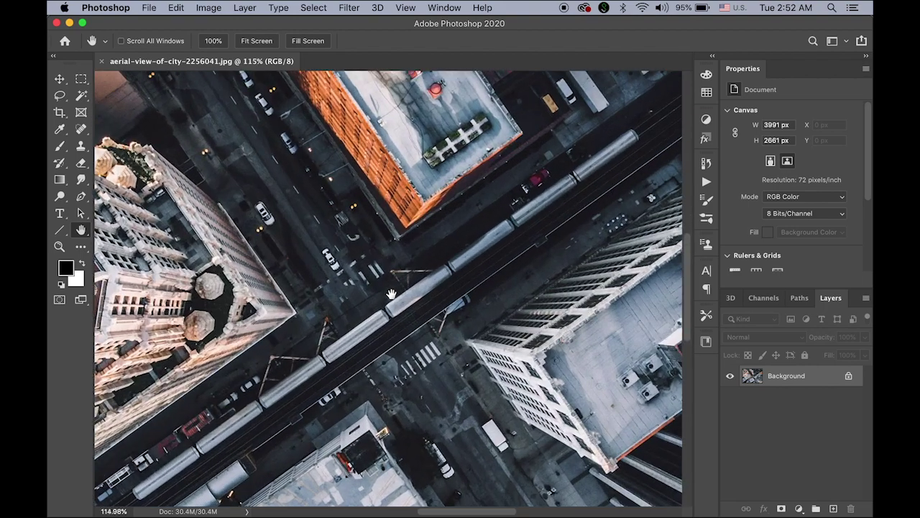
drag(564, 198, 353, 258)
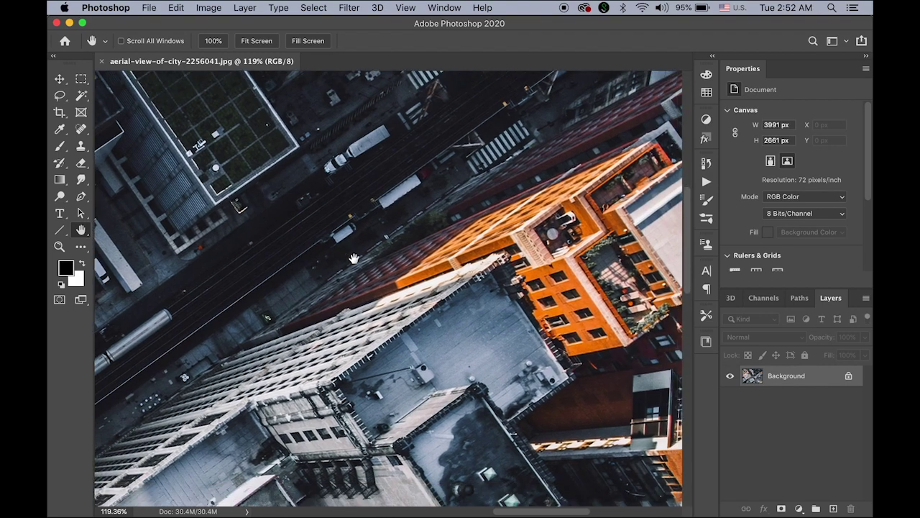
scroll(499, 308, up, 4)
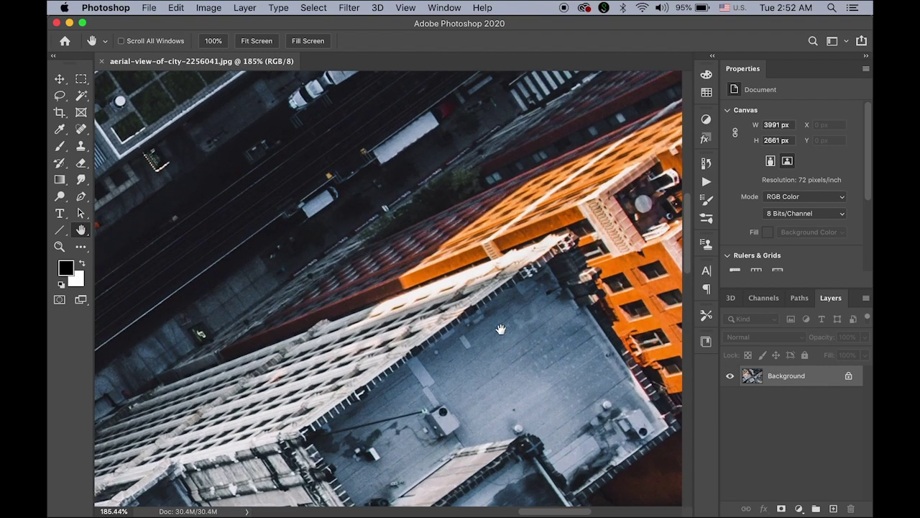
drag(500, 309, 412, 265)
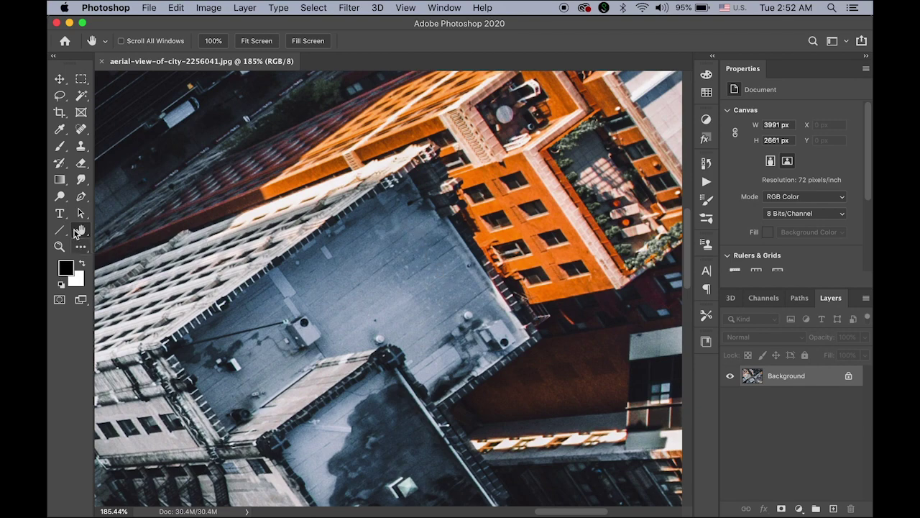
- Add a white 72 pt Helvetica Neue Bold 'City Life' text layer on the grey rooftop
click(60, 213)
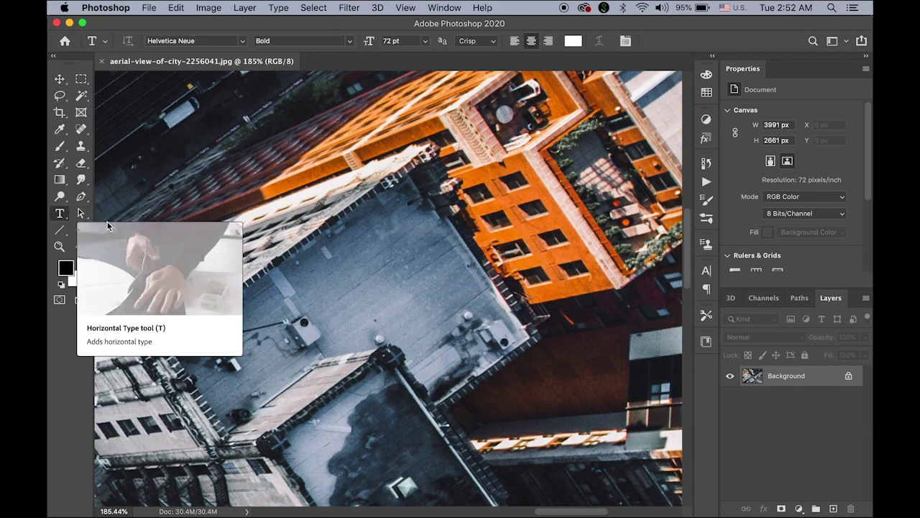
click(380, 257)
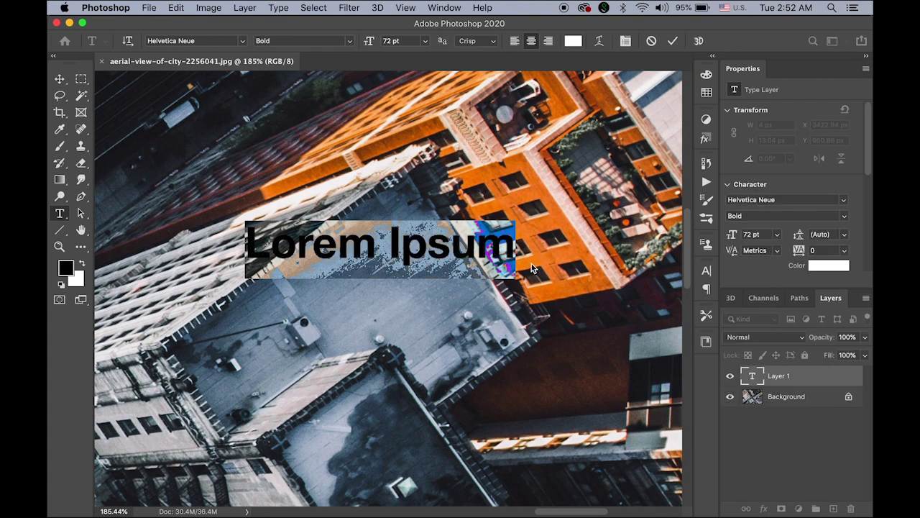
text(C)
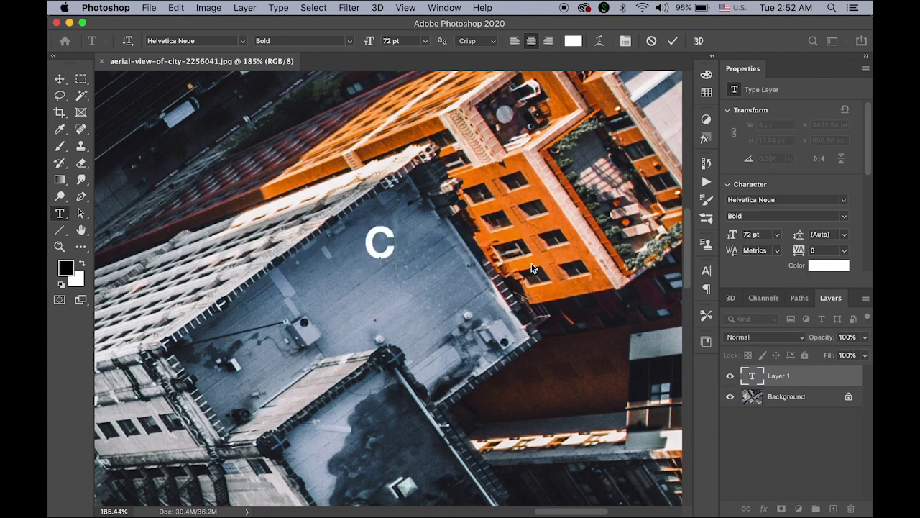
text(ity Life)
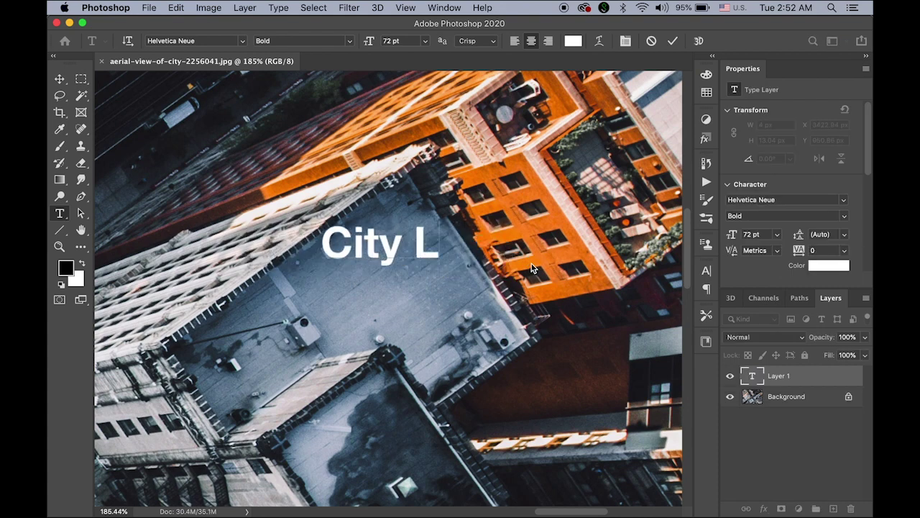
click(59, 78)
drag(405, 260, 420, 299)
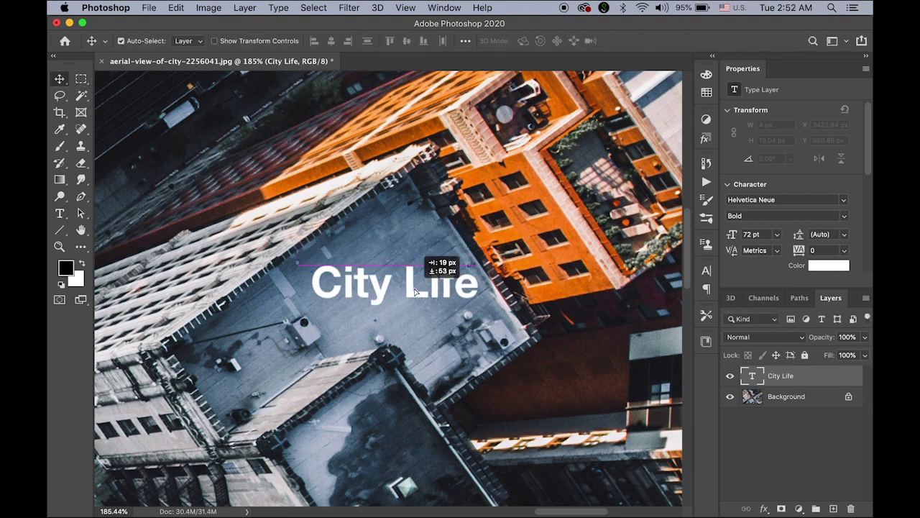
- Apply a black Outer Glow layer effect to the City Life text
click(764, 508)
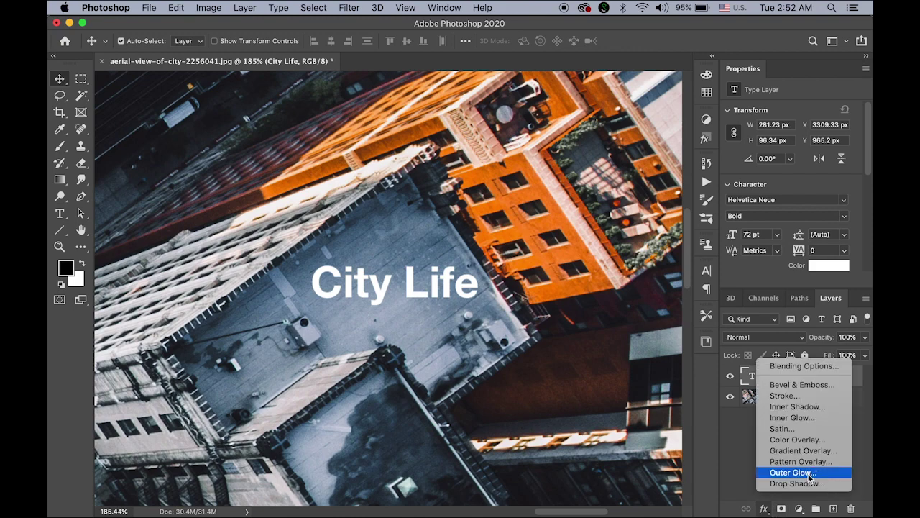
click(809, 473)
drag(388, 216, 190, 125)
click(568, 128)
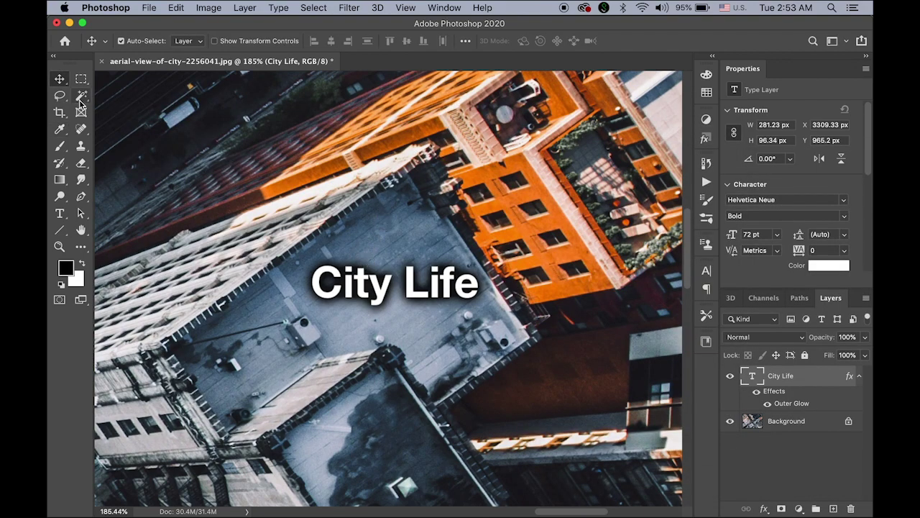
- Rotate City Life to 53.3° with Free Transform and shift it along the rooftop edge
click(177, 7)
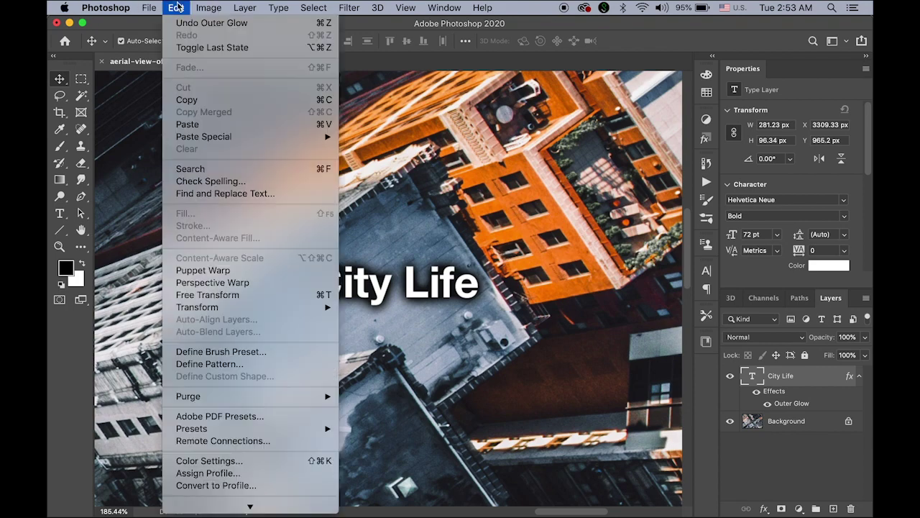
click(263, 298)
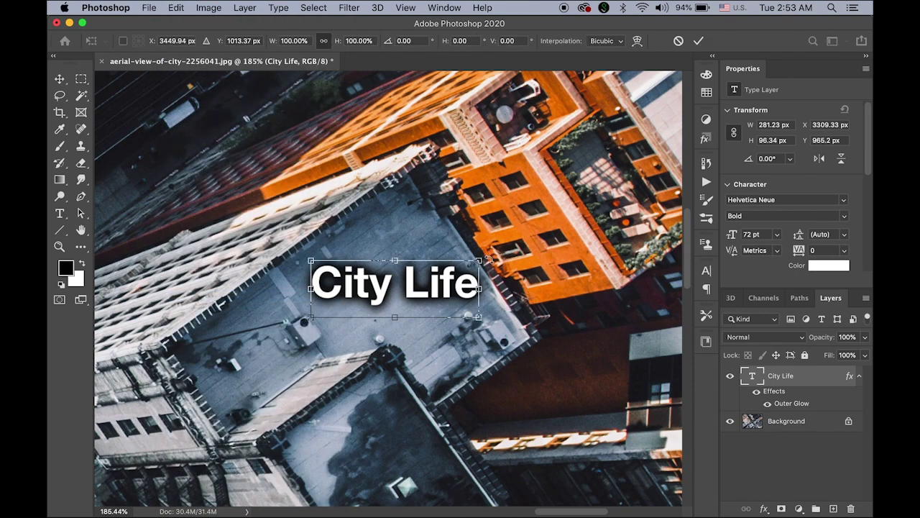
drag(509, 292, 475, 344)
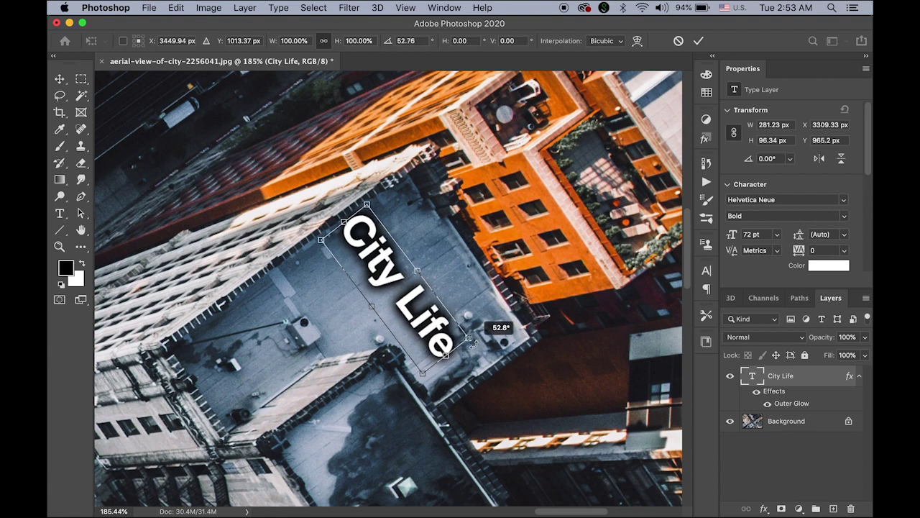
drag(473, 343, 473, 344)
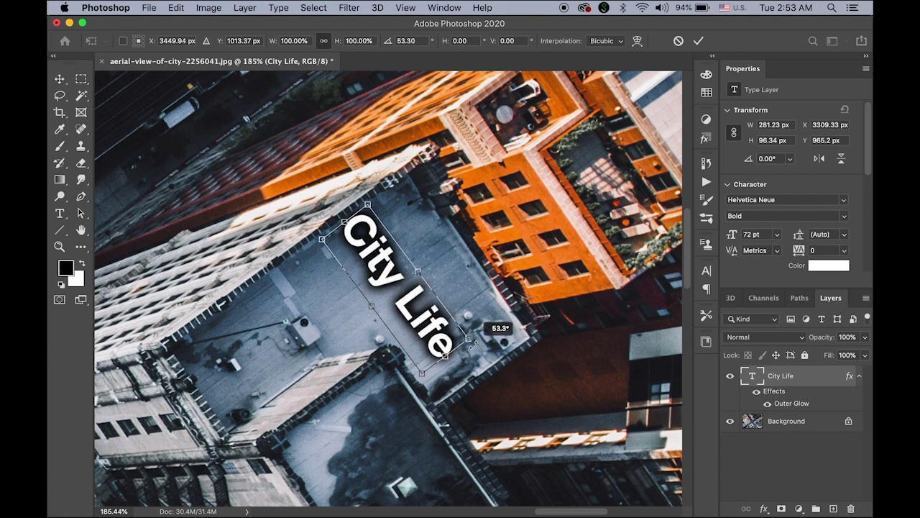
drag(409, 307, 440, 291)
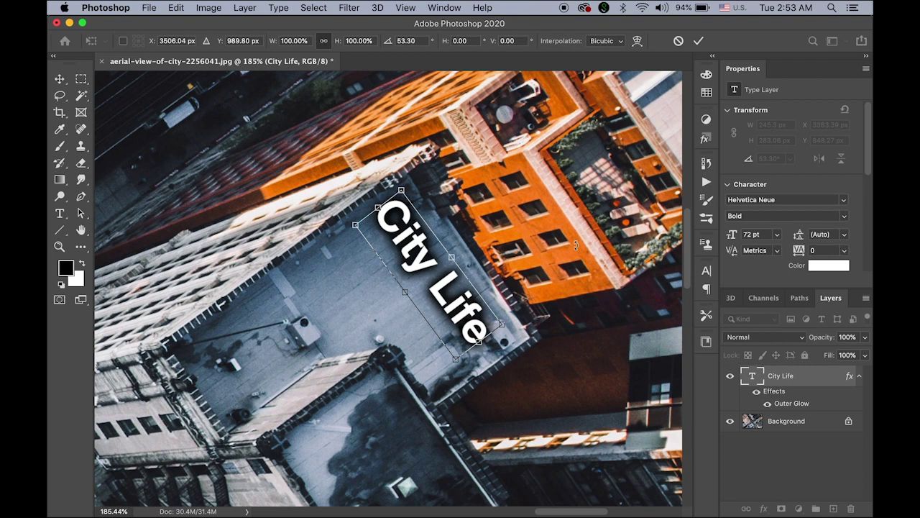
key(Return)
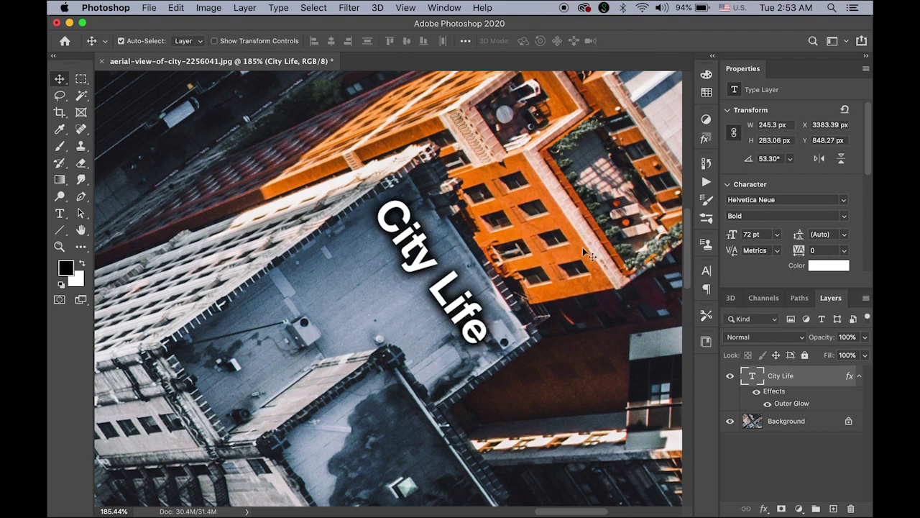
- Shrink City Life to 60 pt, nudge it into place and fit the image in the window
click(777, 235)
click(764, 388)
drag(436, 294, 424, 284)
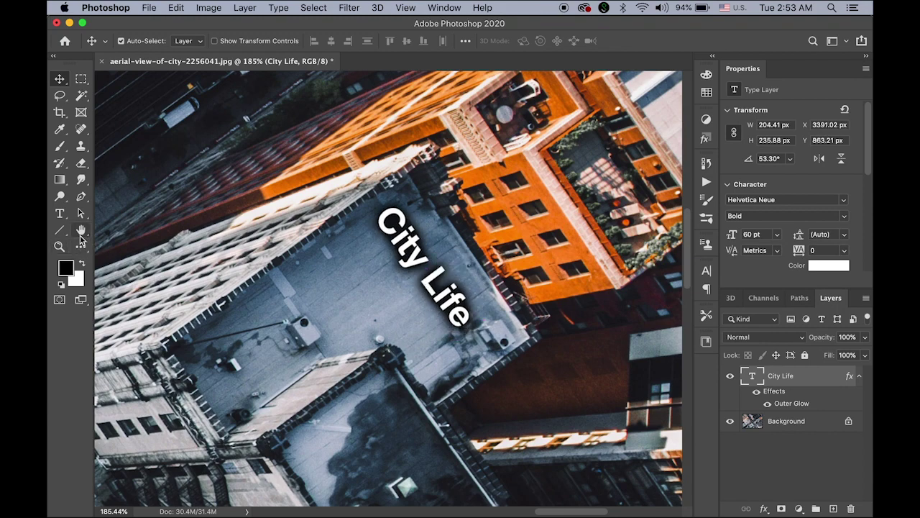
double_click(80, 231)
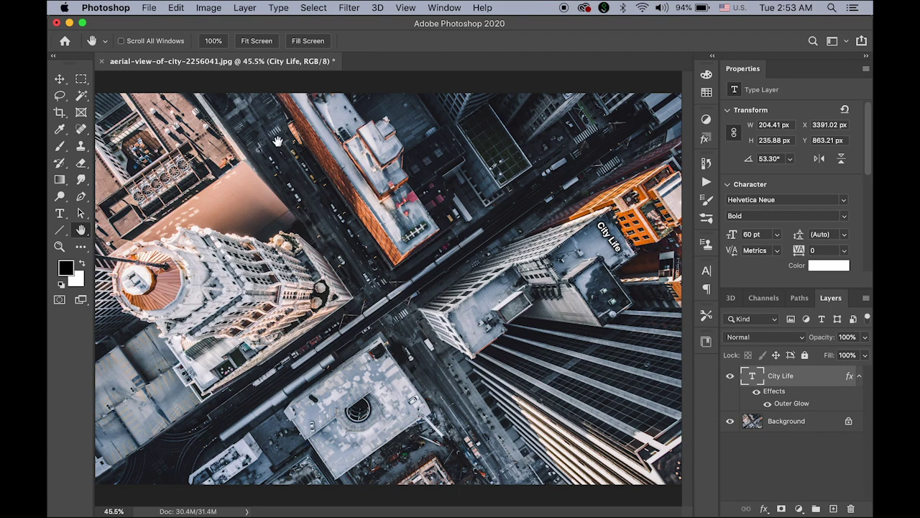
- Save a quality-12 progressive JPEG copy of the photo into a new Desktop folder named camera
click(150, 8)
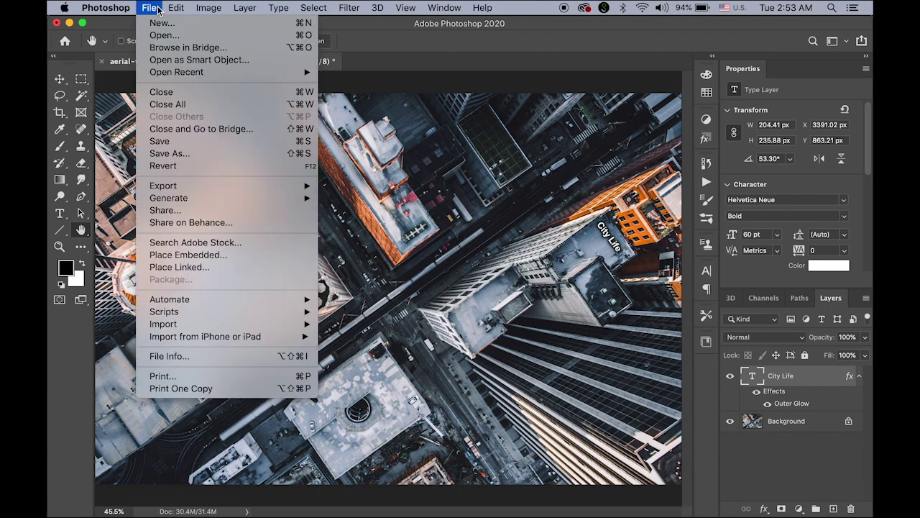
click(247, 153)
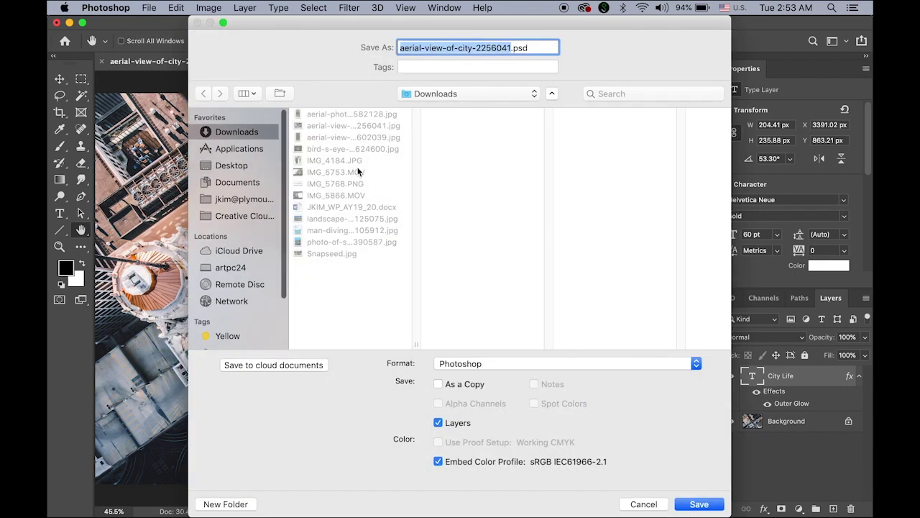
click(527, 366)
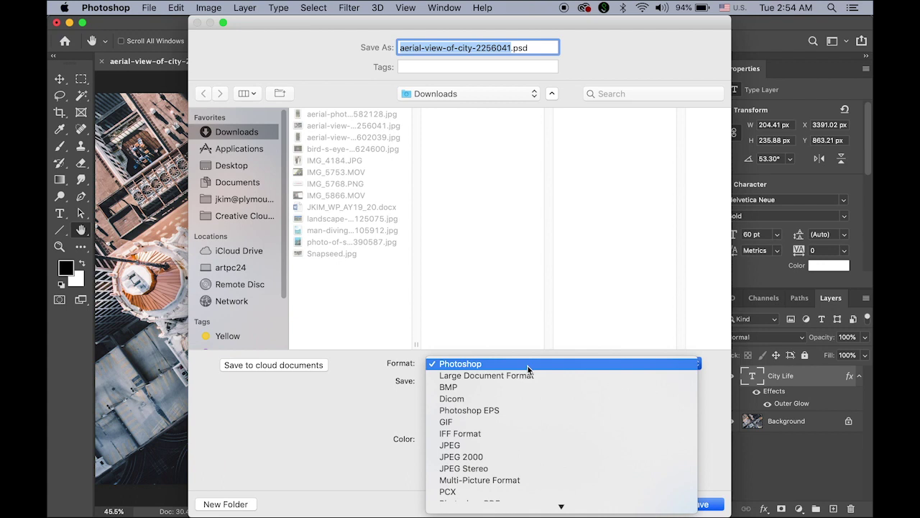
click(544, 447)
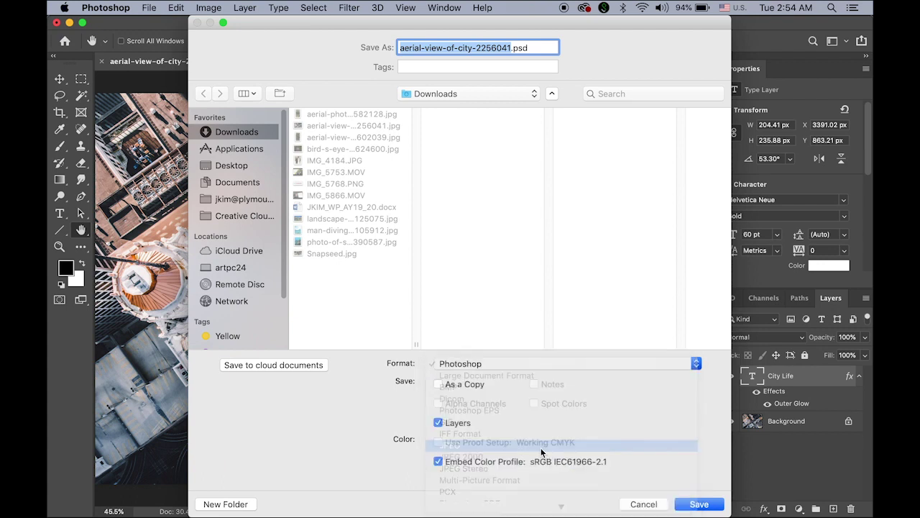
click(233, 167)
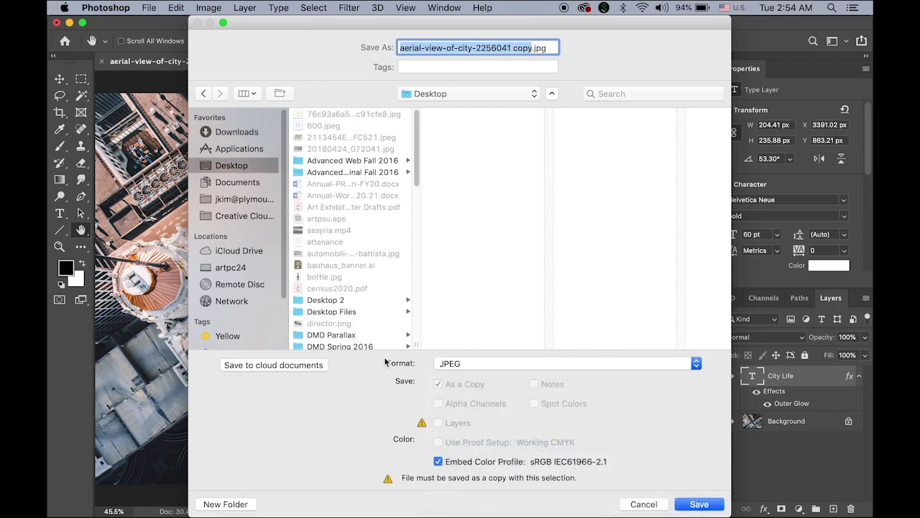
click(225, 504)
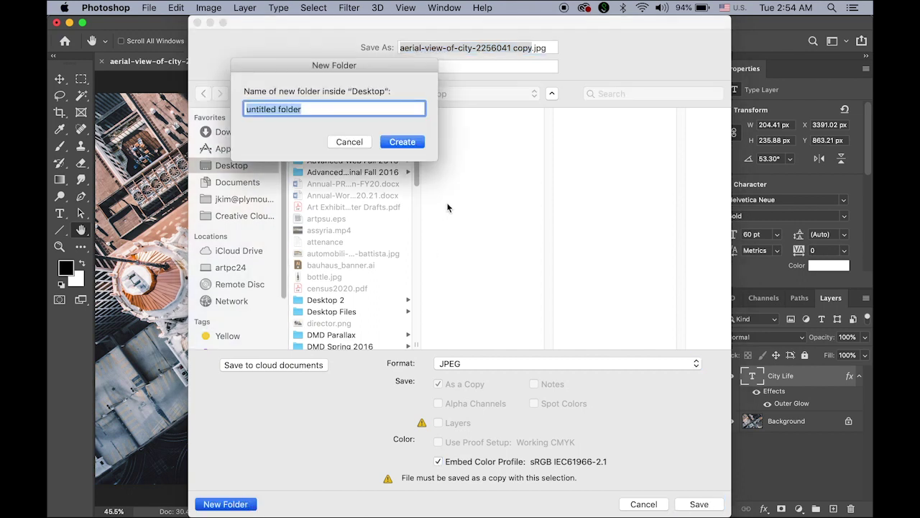
text(camera)
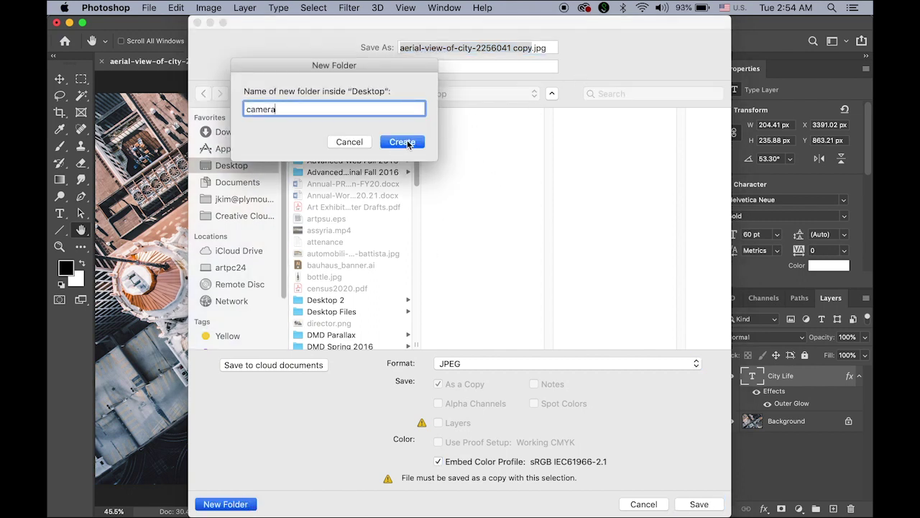
click(407, 141)
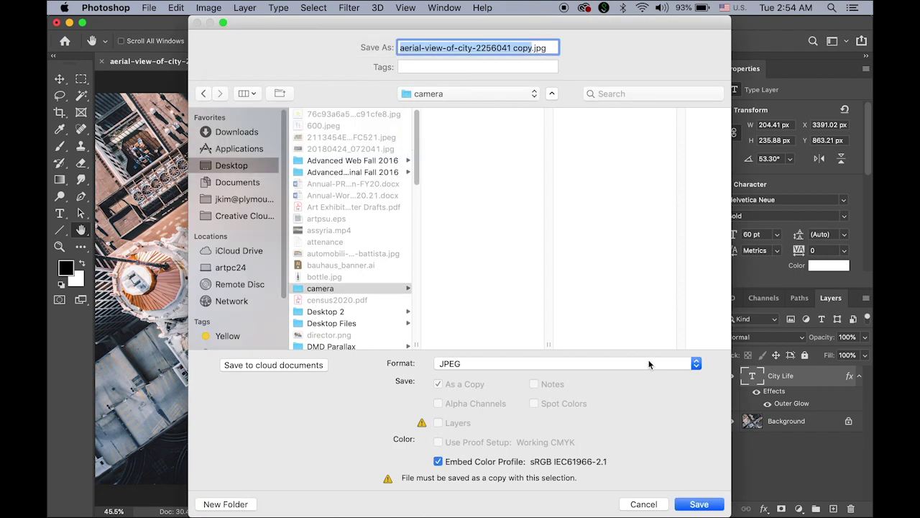
click(698, 505)
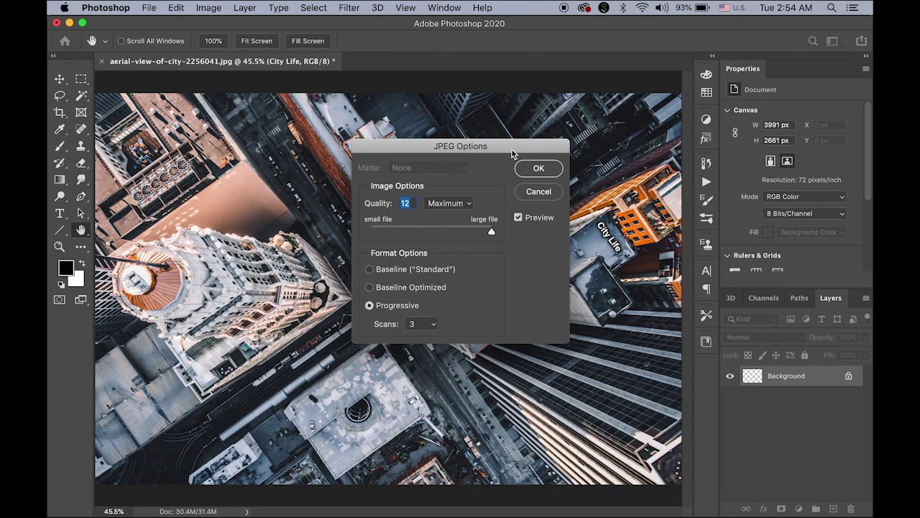
click(549, 170)
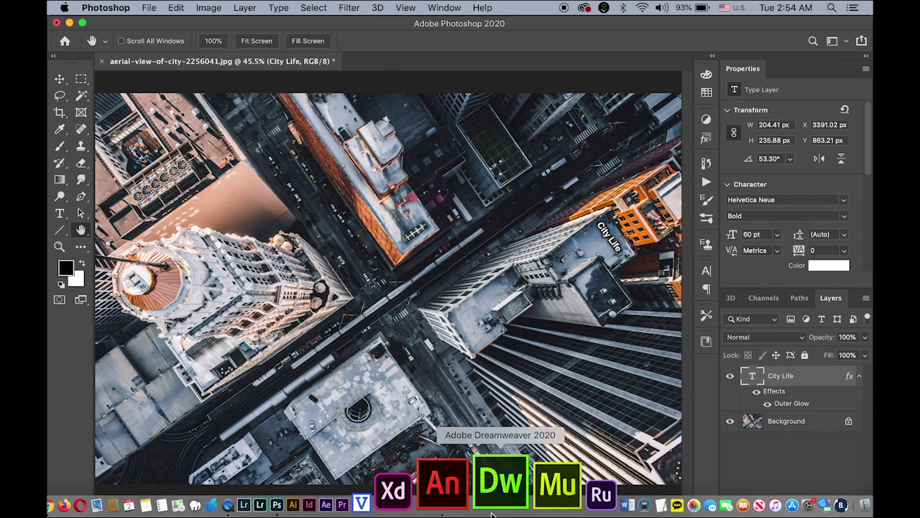
- In Animate, enter width 600 and height 600 px for a new HTML5 Canvas document
click(478, 496)
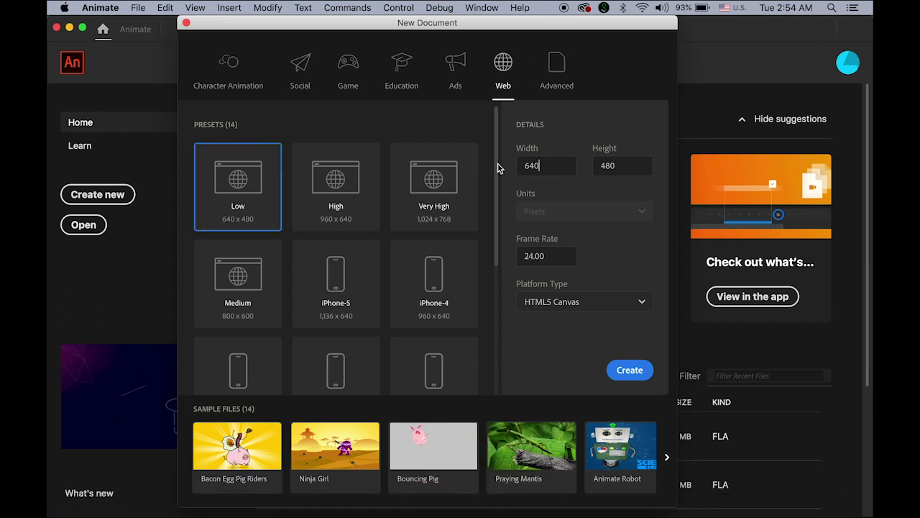
key(Tab)
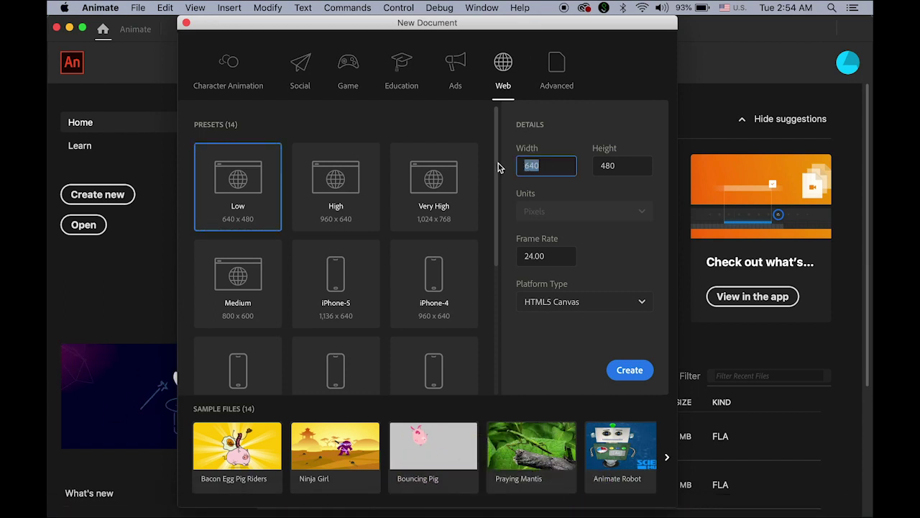
text(600)
key(Tab)
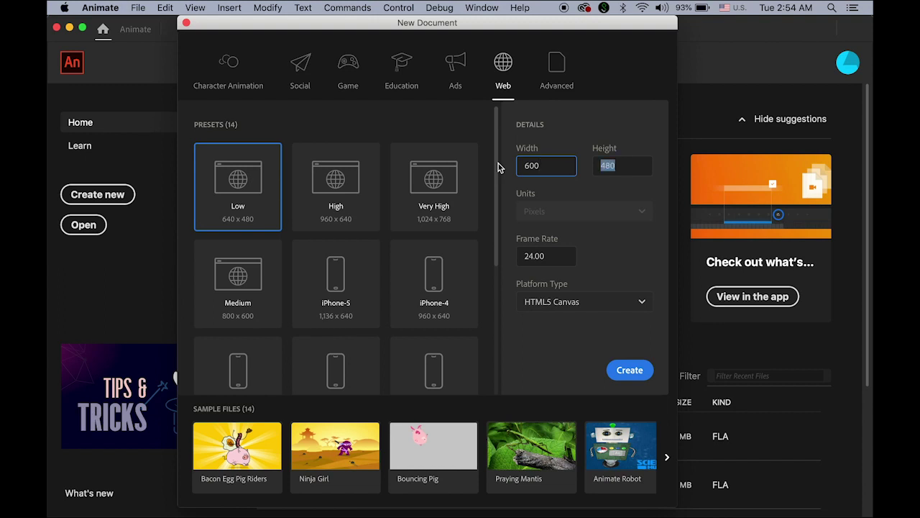
text(600)
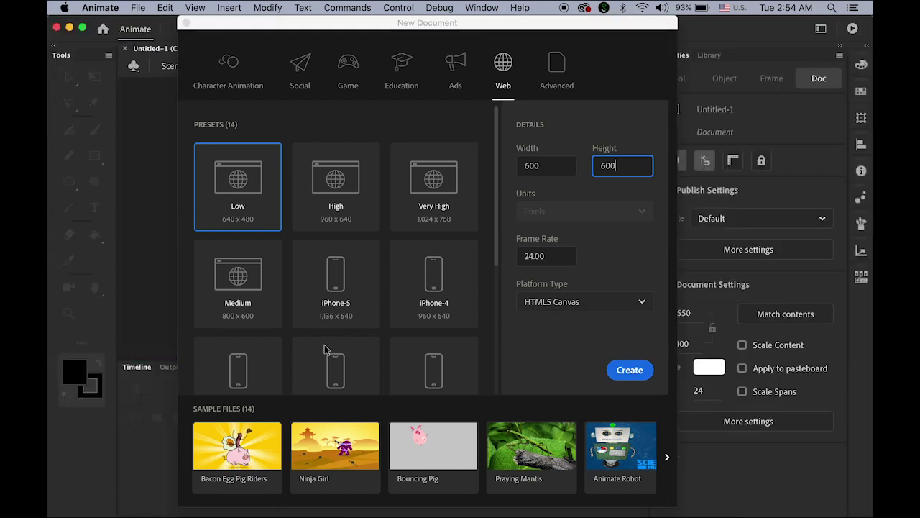
- Create the 600 × 600 document and import aerial-view-of-city-2256041 copy.jpg from Desktop/camera to the stage
key(Return)
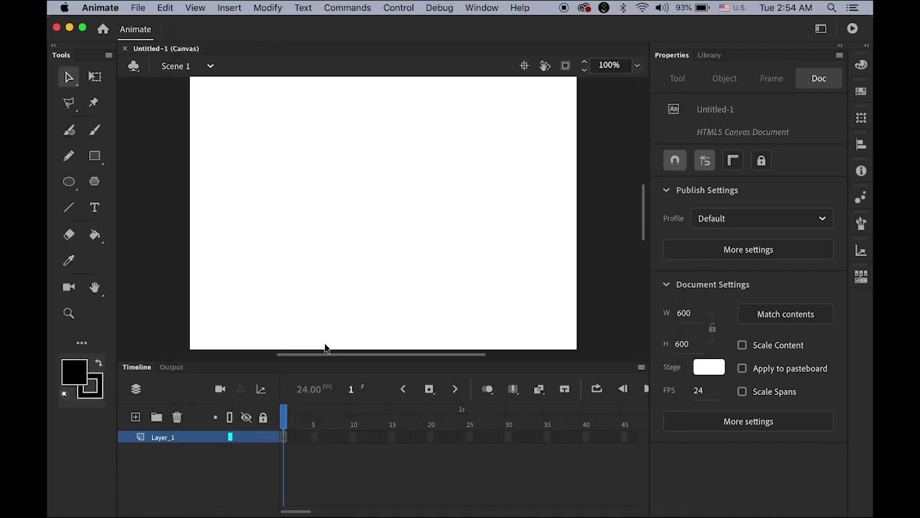
double_click(94, 287)
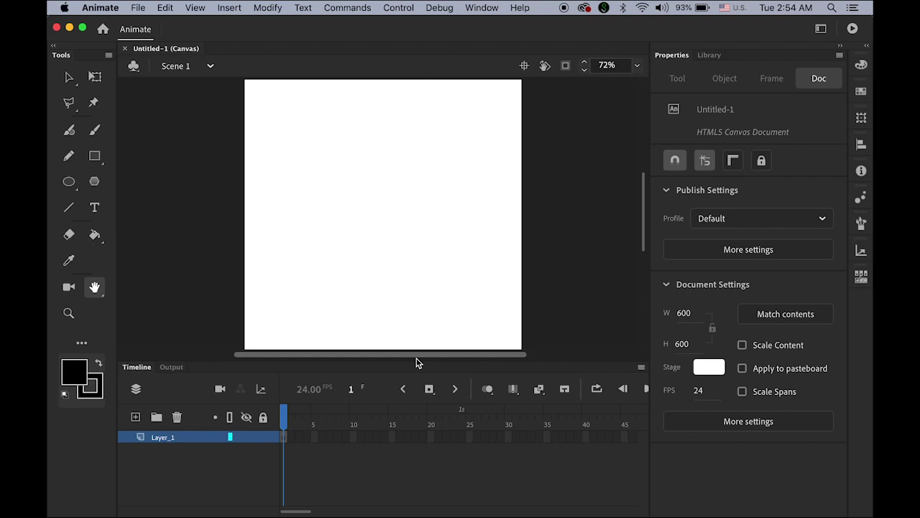
click(143, 6)
mouse_move(198, 182)
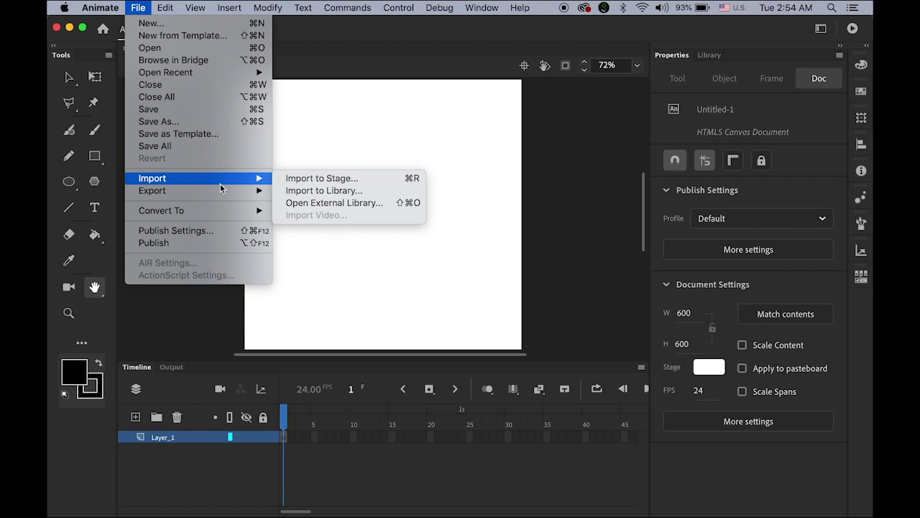
click(340, 182)
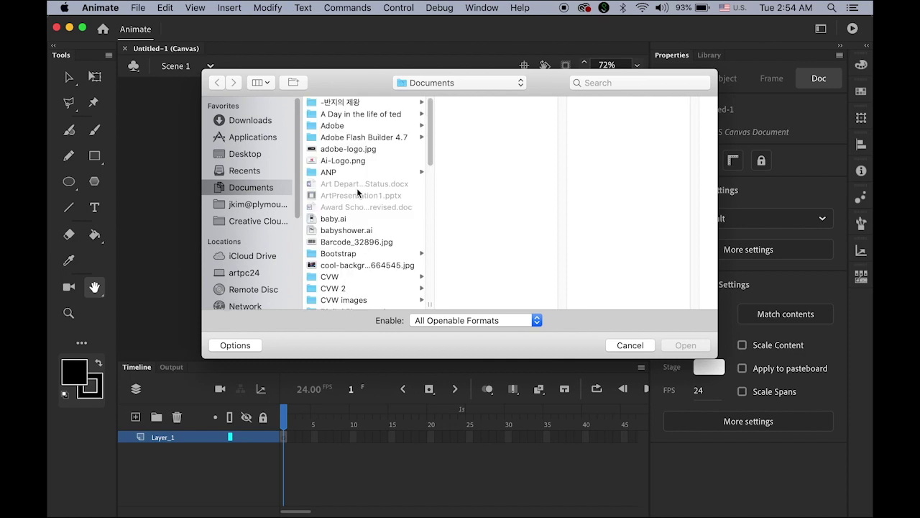
click(252, 155)
click(364, 277)
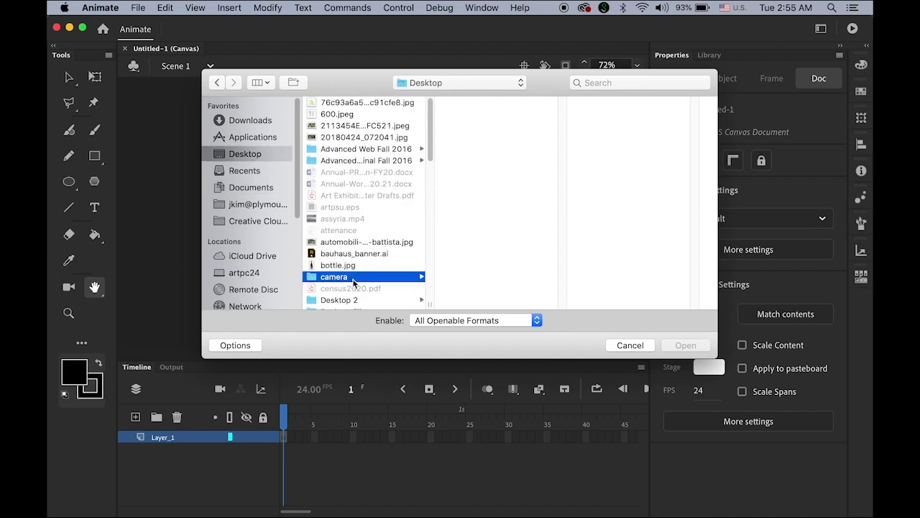
click(496, 103)
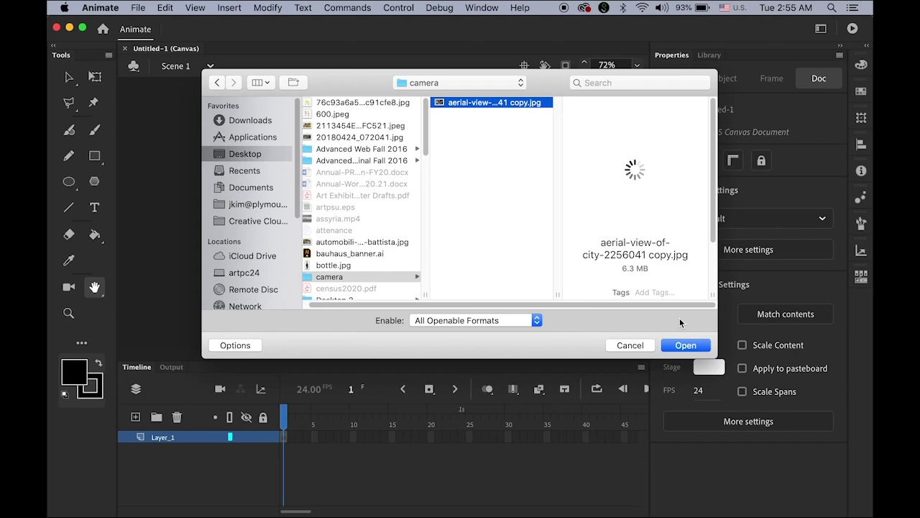
click(687, 347)
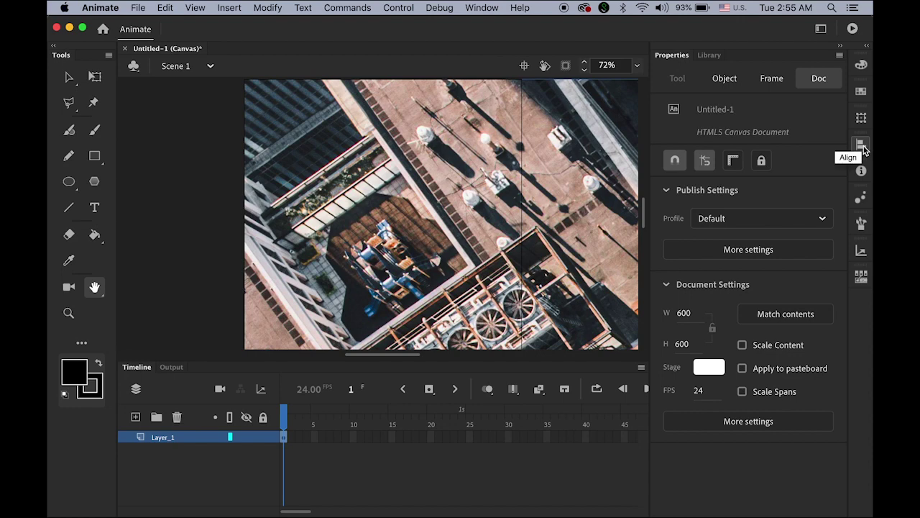
- Align the city bitmap to the stage's horizontal and vertical centre using the Align panel
click(863, 149)
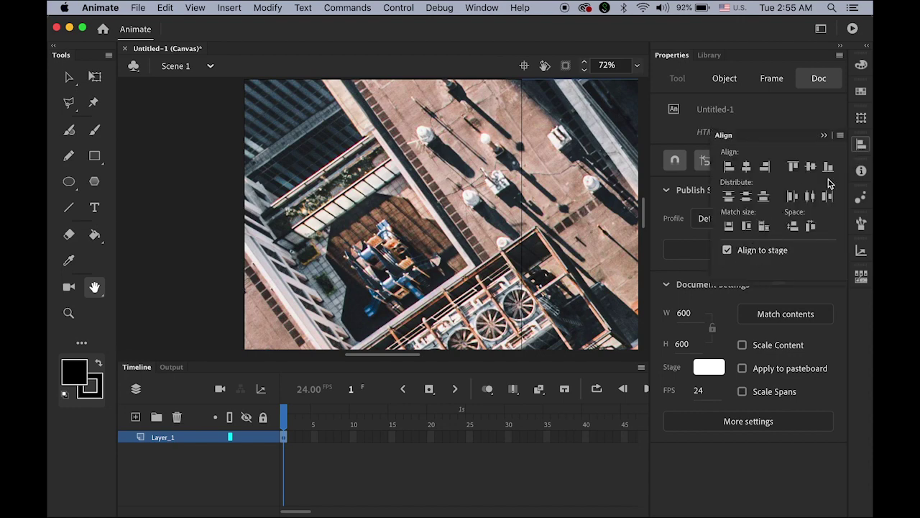
click(481, 7)
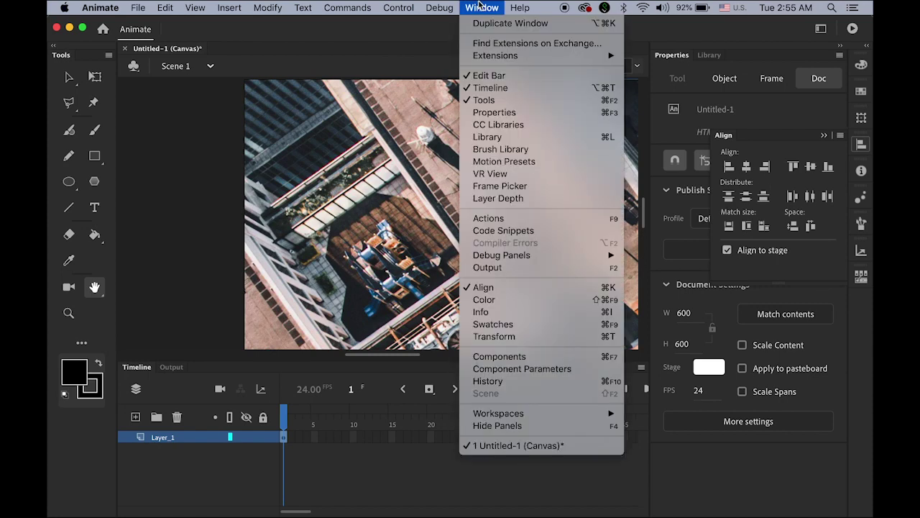
mouse_move(513, 56)
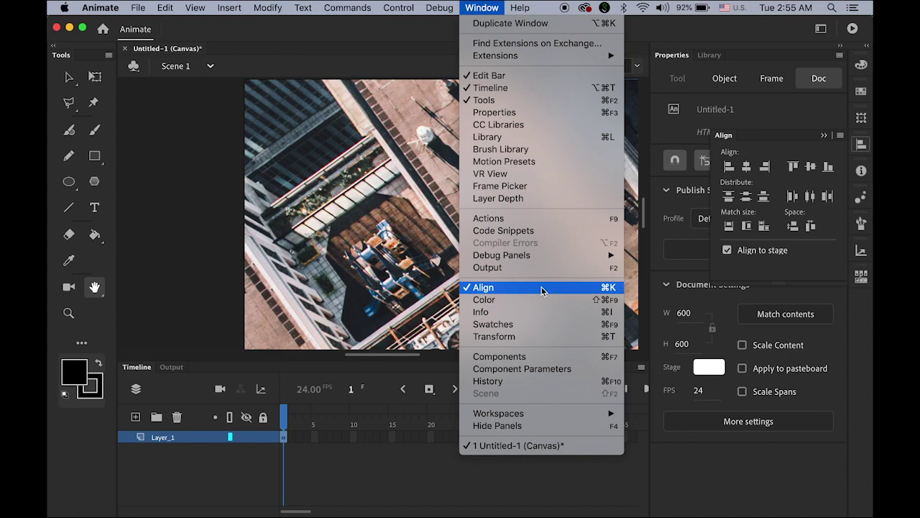
click(466, 7)
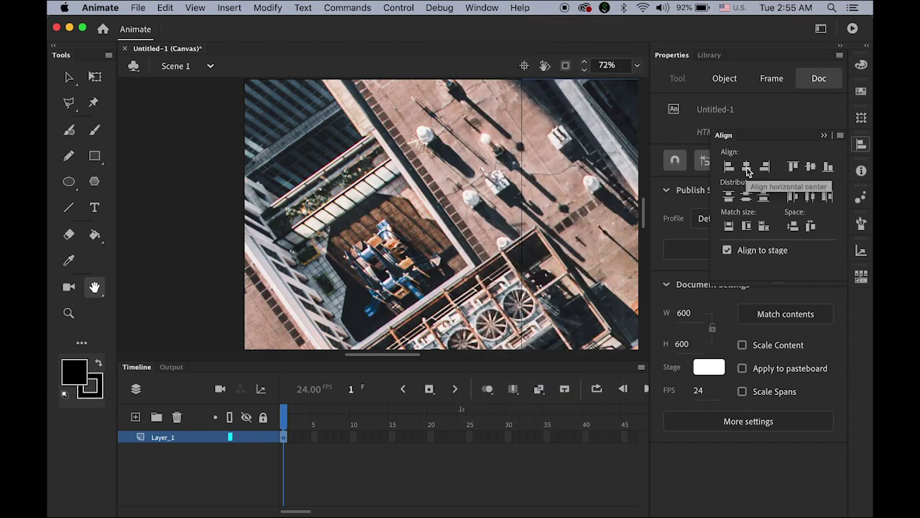
click(748, 169)
click(810, 167)
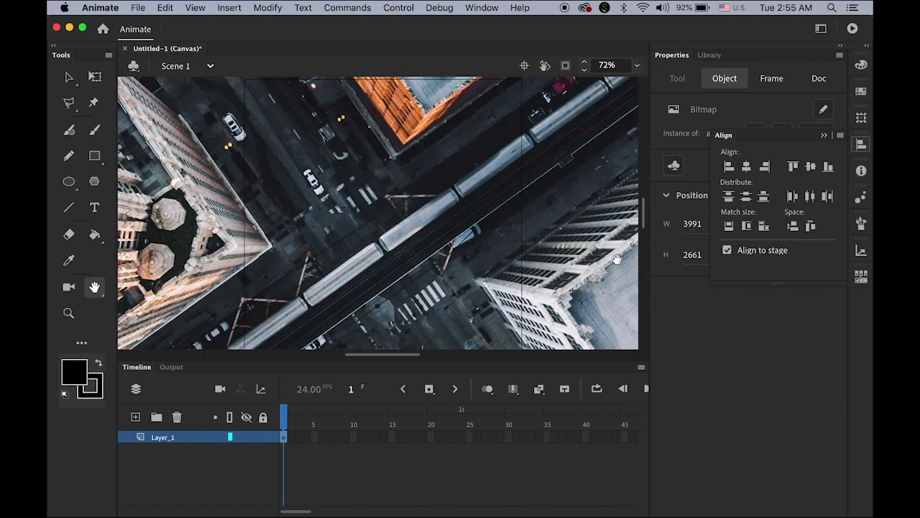
- Drag the city bitmap upward on the stage to about X −1696, Y −1099
click(69, 313)
alt+click(432, 249)
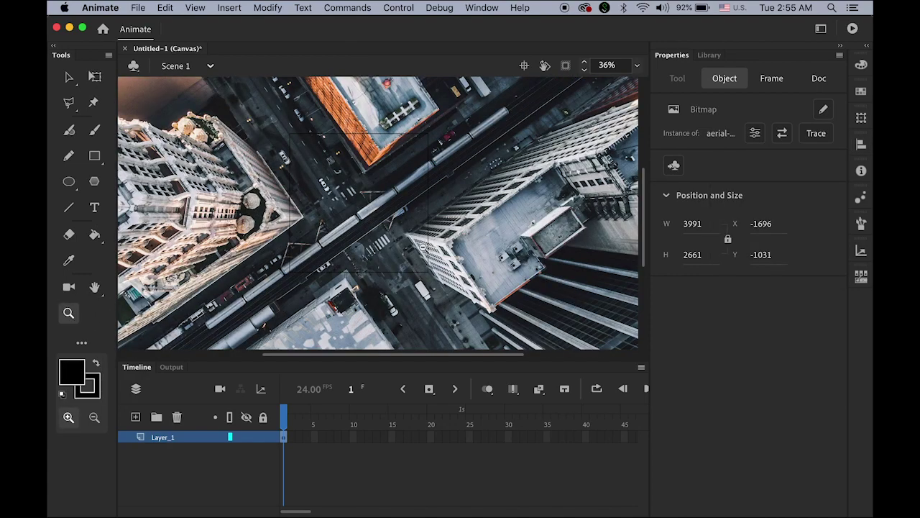
alt+click(405, 243)
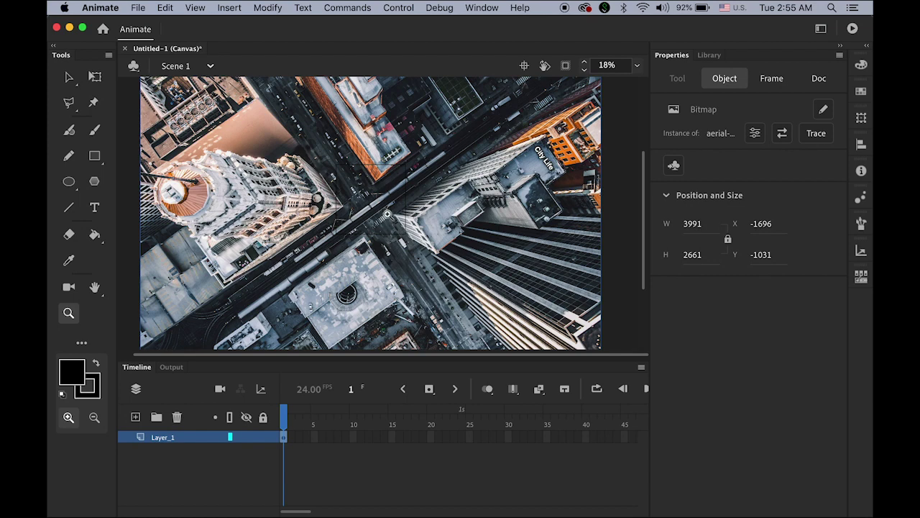
drag(380, 210, 427, 236)
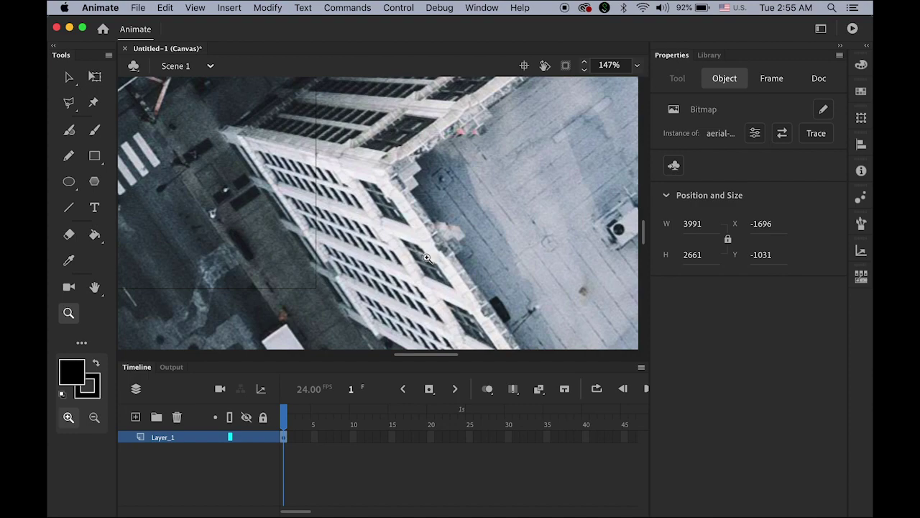
alt+click(349, 224)
alt+click(348, 223)
alt+click(330, 211)
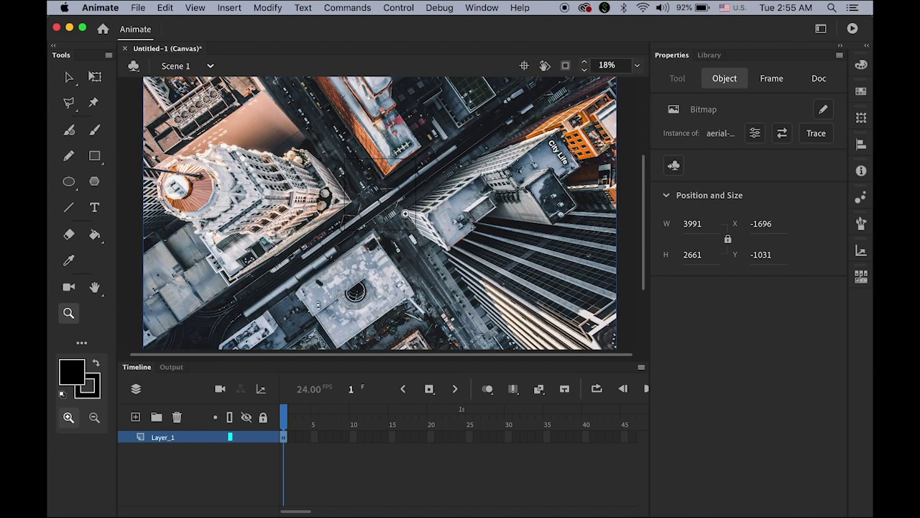
scroll(455, 210, down, 2)
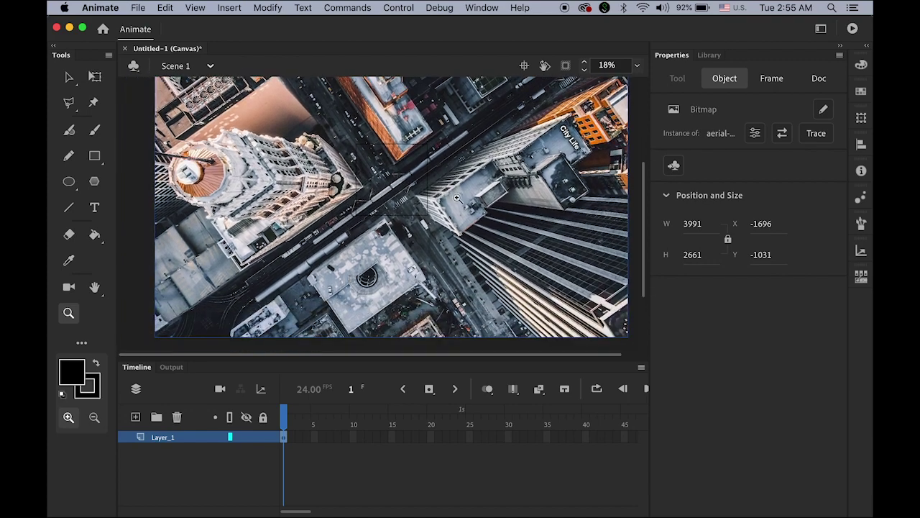
click(420, 205)
click(380, 204)
drag(329, 206, 456, 247)
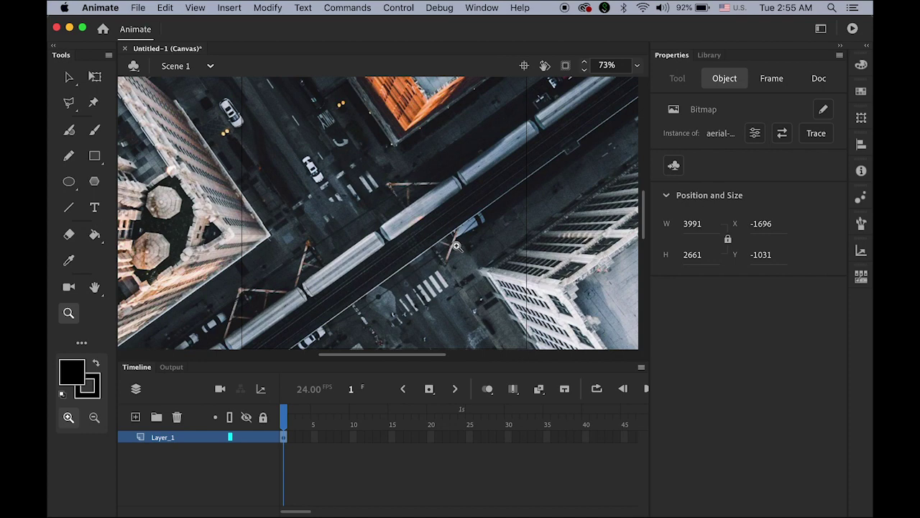
alt+click(430, 237)
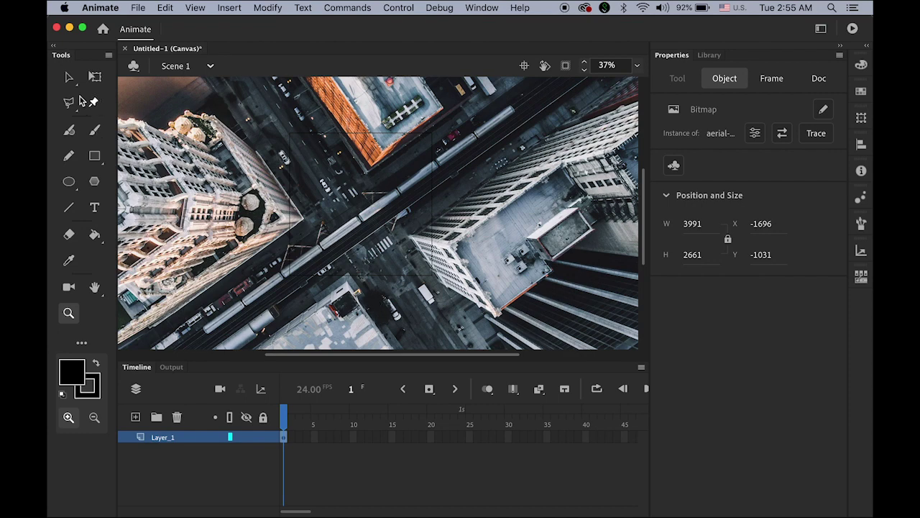
click(69, 77)
mouse_move(452, 278)
mouse_down()
mouse_move(449, 254)
mouse_move(451, 261)
mouse_up()
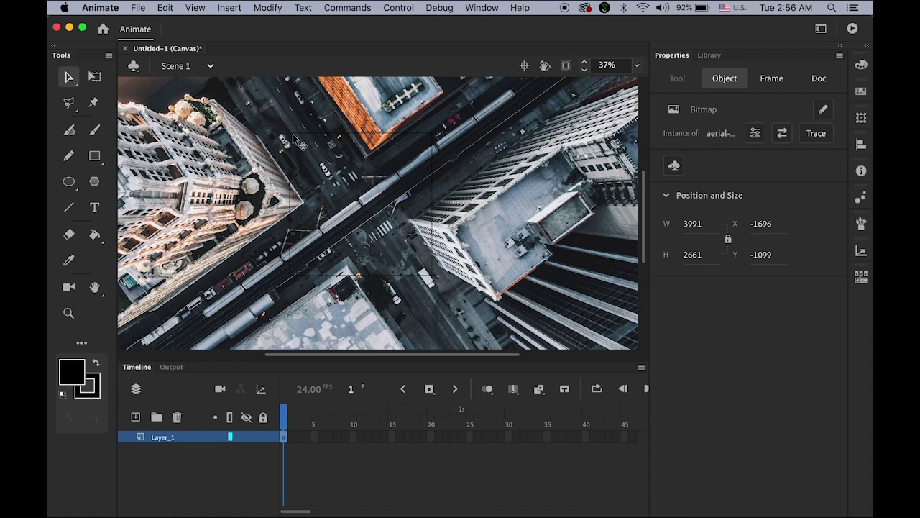
- Drag the bitmap down and back up to settle at Y −1093, then select frame 1 of Layer_1
drag(445, 222, 434, 242)
drag(403, 214, 403, 197)
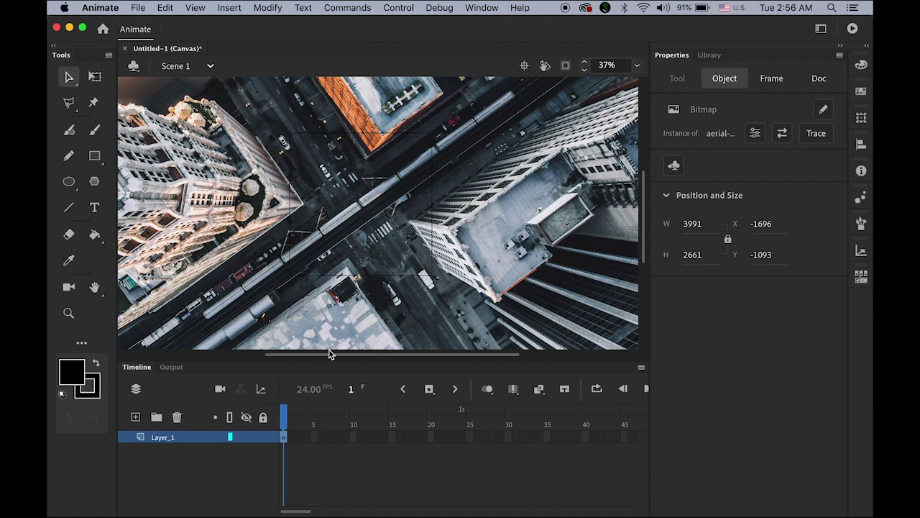
click(285, 442)
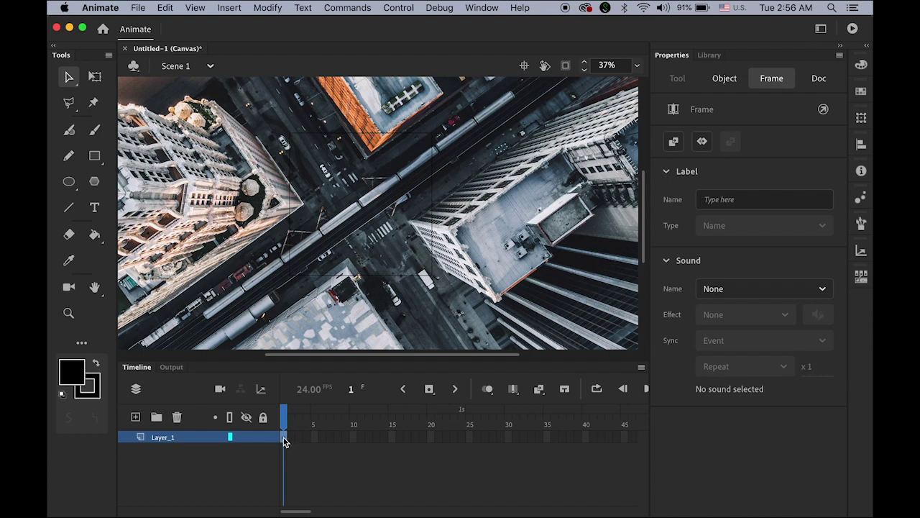
- Add a keyframe at frame 24 on Layer_1 and a Camera layer spanning frames 1–24
click(464, 440)
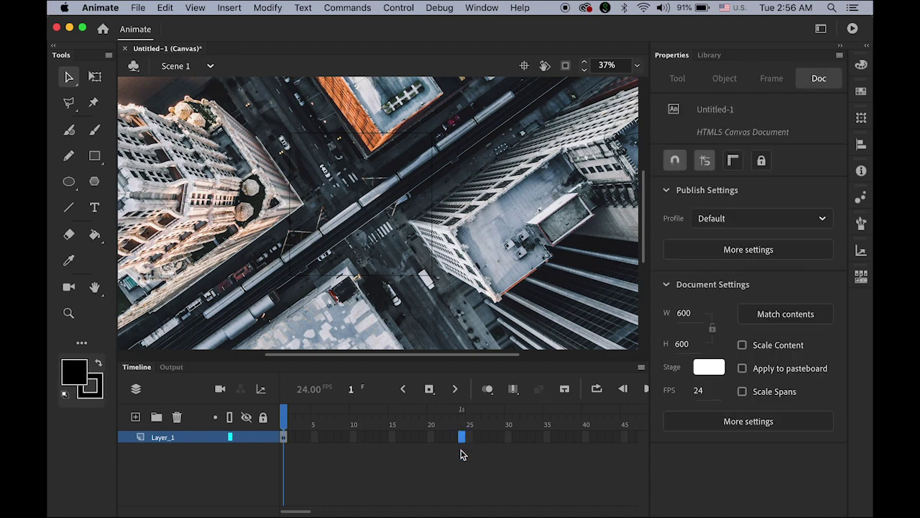
click(429, 390)
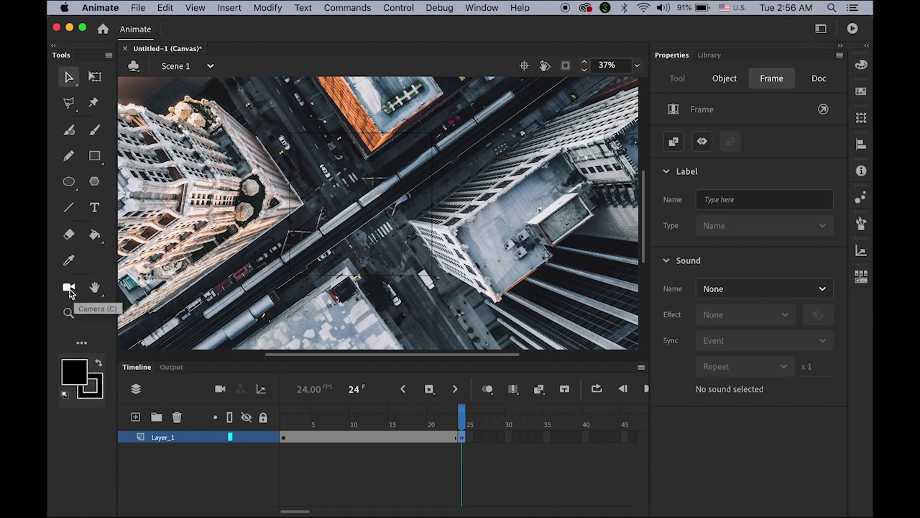
click(69, 289)
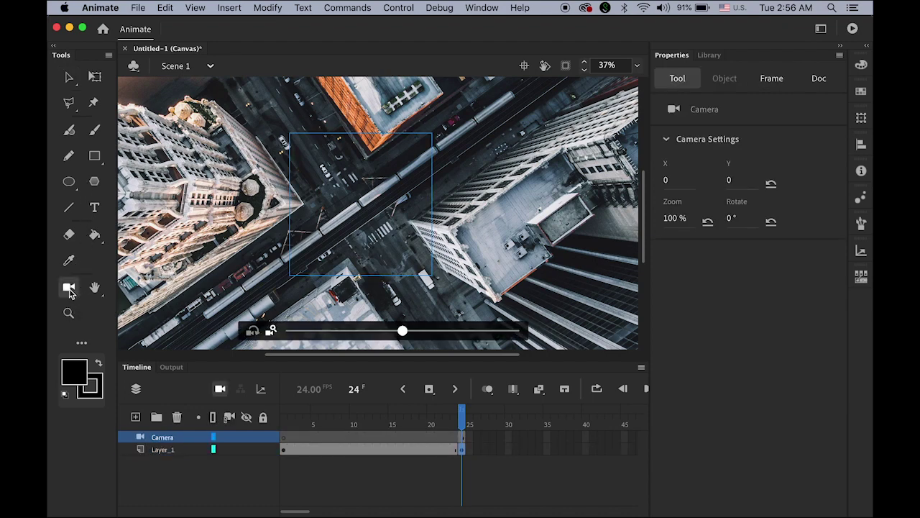
click(159, 441)
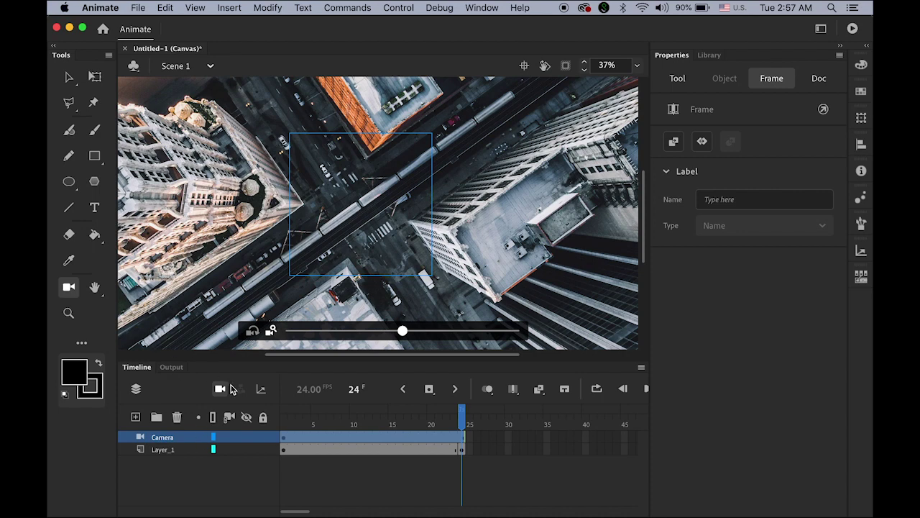
click(284, 437)
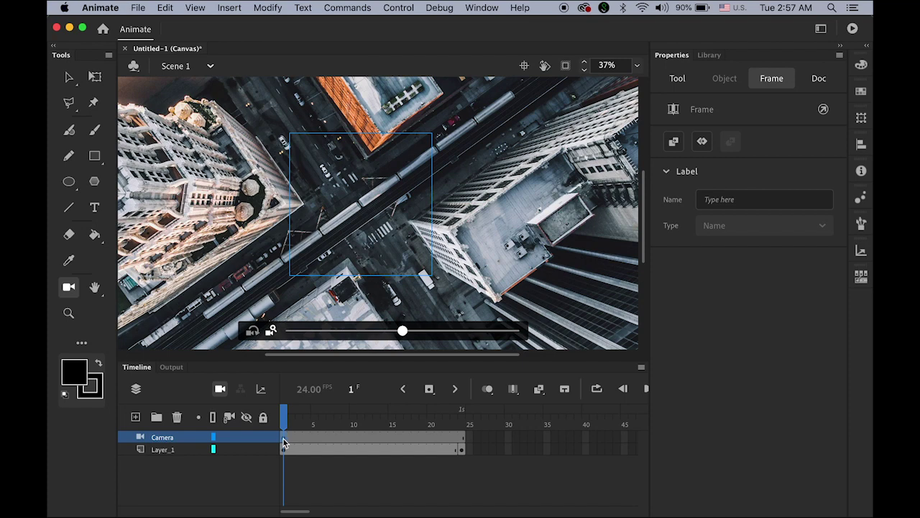
- Create a classic tween across frames 1–24 of the Camera layer and check both ends
click(224, 6)
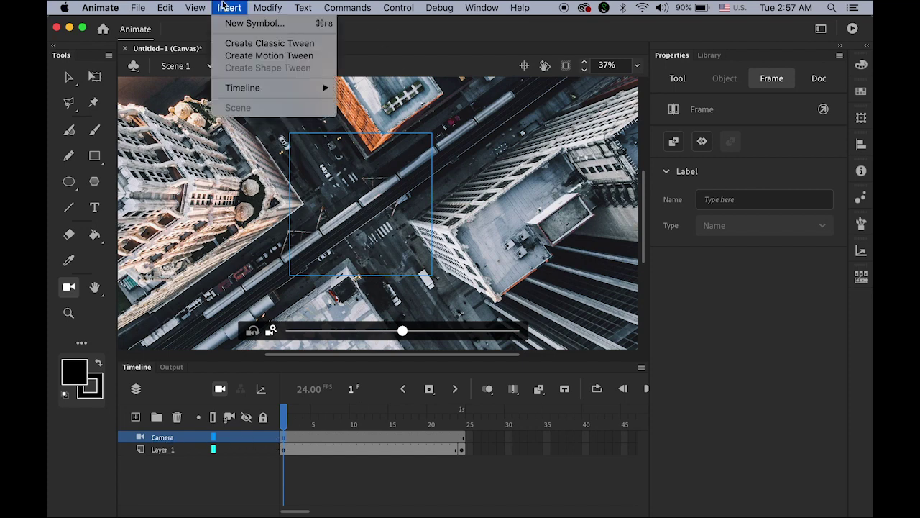
click(242, 44)
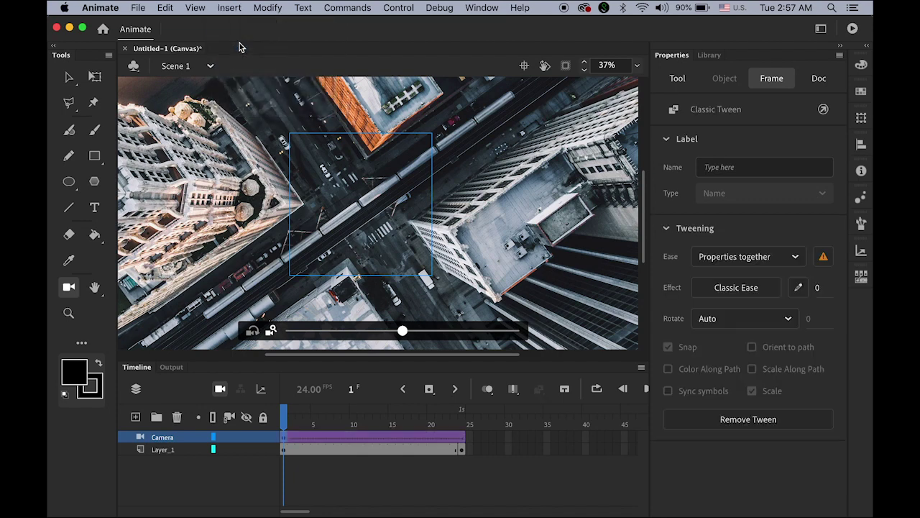
click(463, 445)
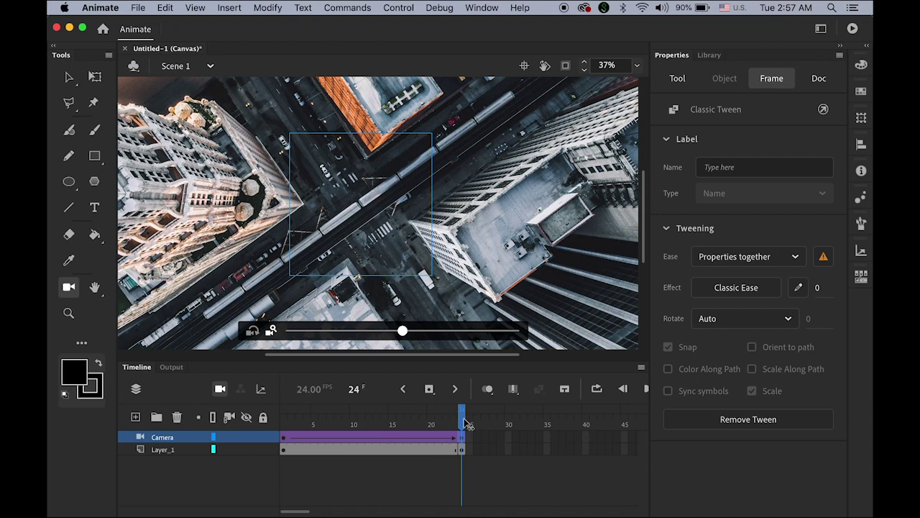
drag(465, 423, 290, 417)
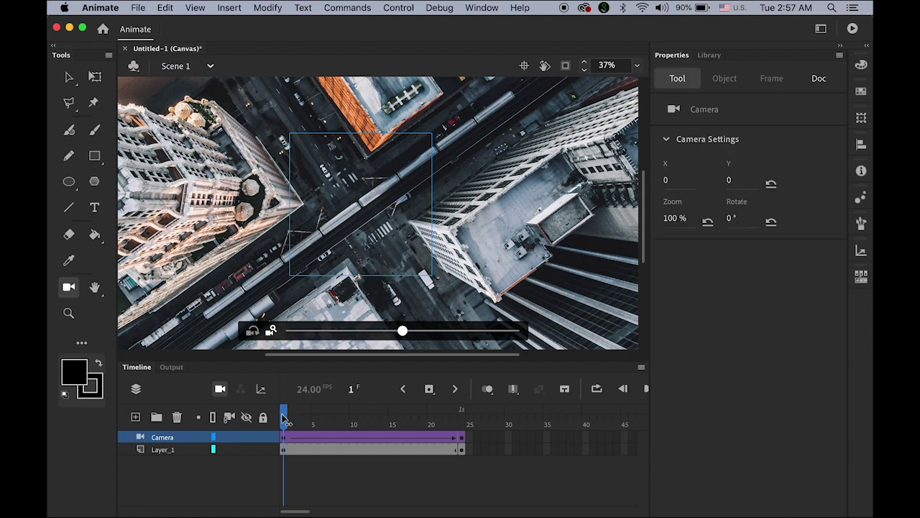
- Set the camera zoom to 25% at frame 1, leaving 100% at frame 24, then preview the zoom-in
drag(284, 419, 460, 427)
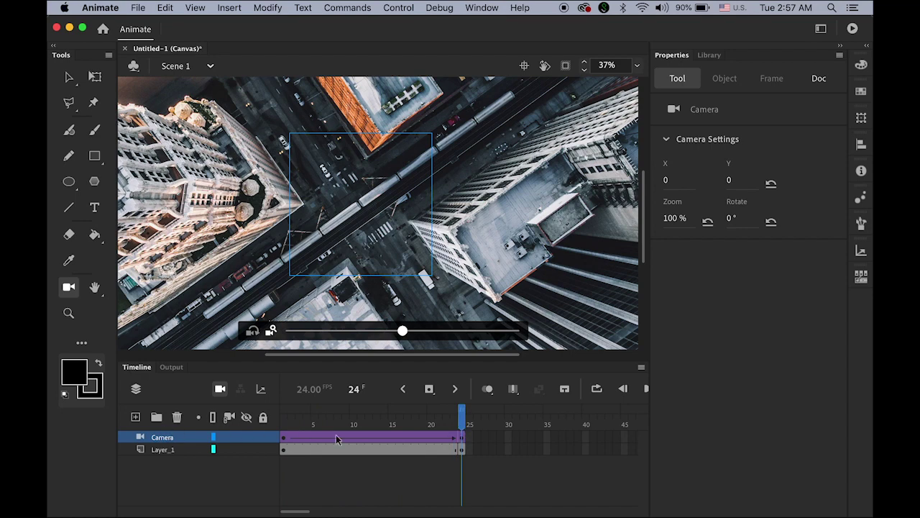
click(463, 444)
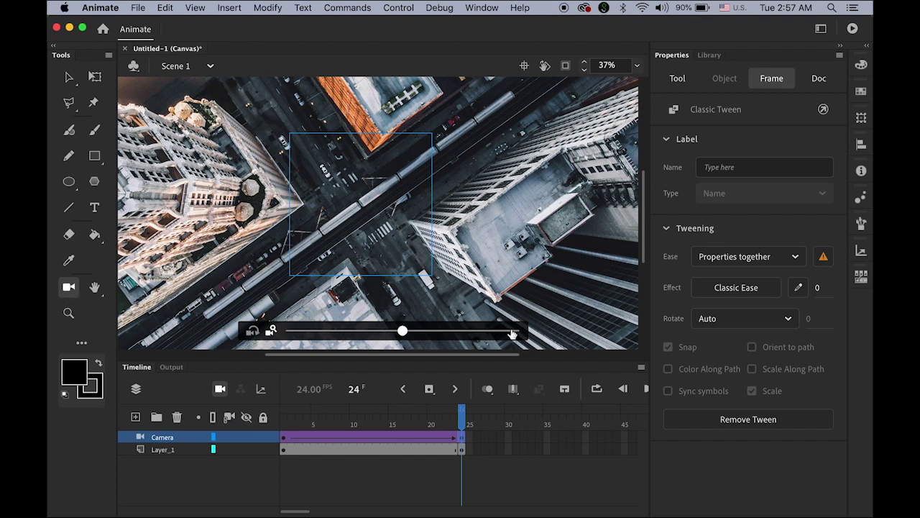
click(252, 331)
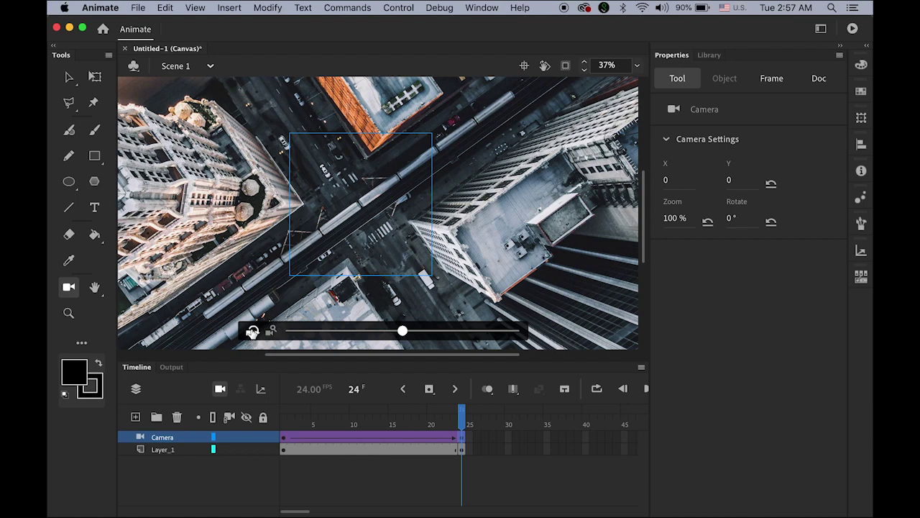
click(271, 331)
drag(466, 422, 284, 417)
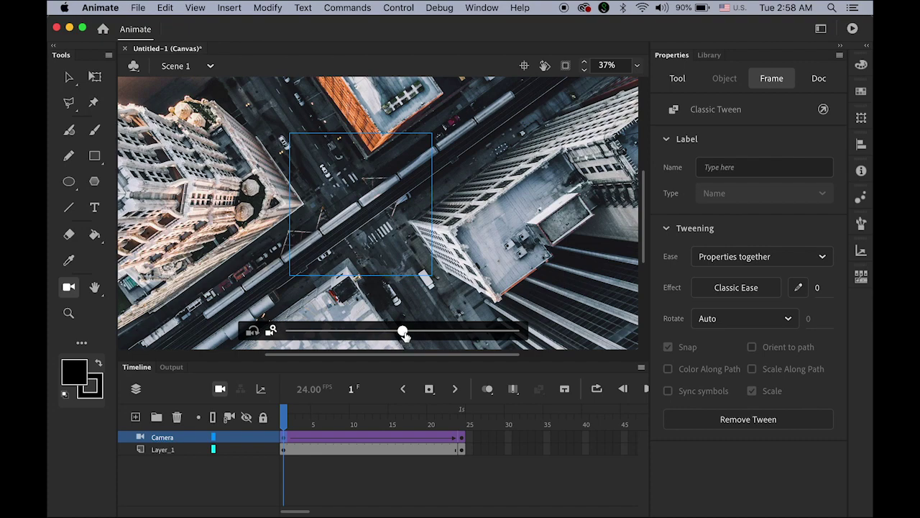
drag(403, 334, 270, 336)
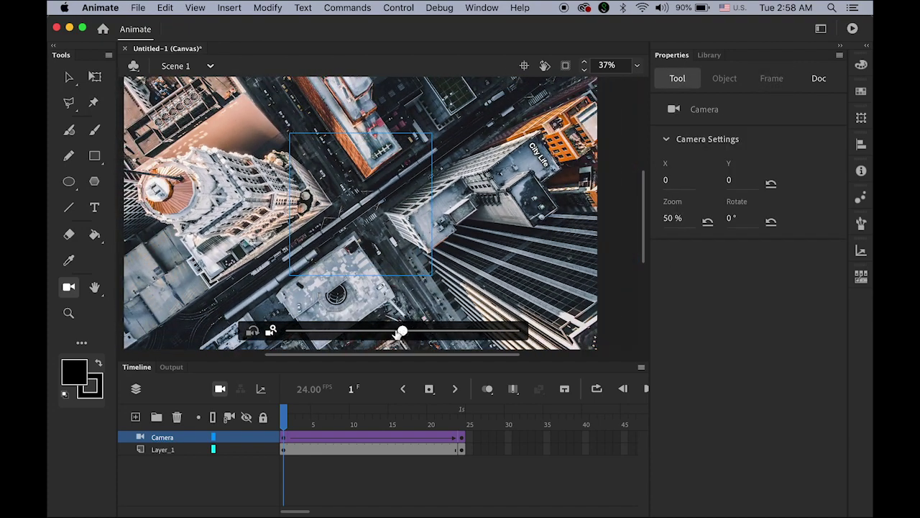
drag(400, 334, 281, 331)
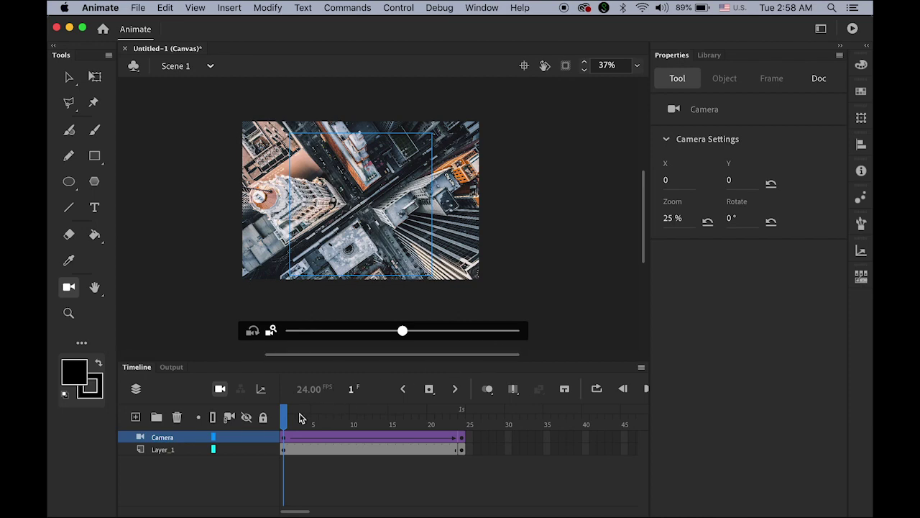
drag(286, 417, 245, 431)
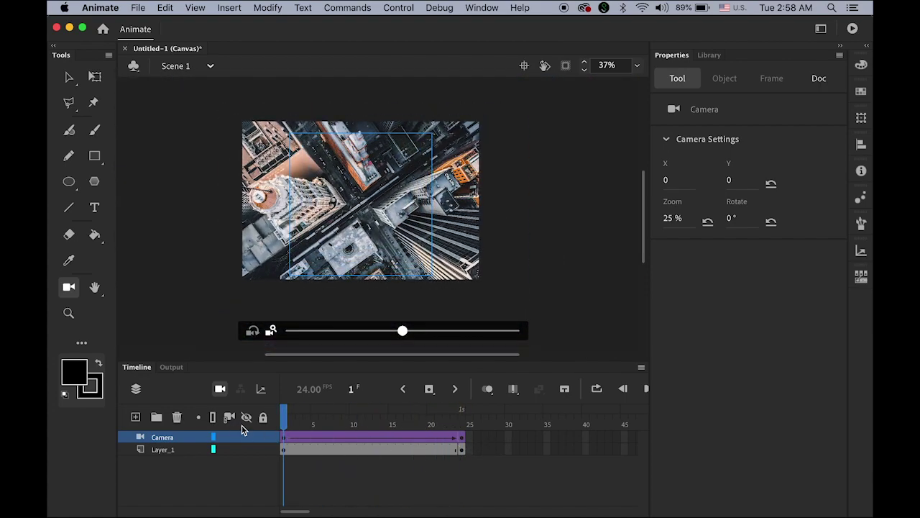
key(Return)
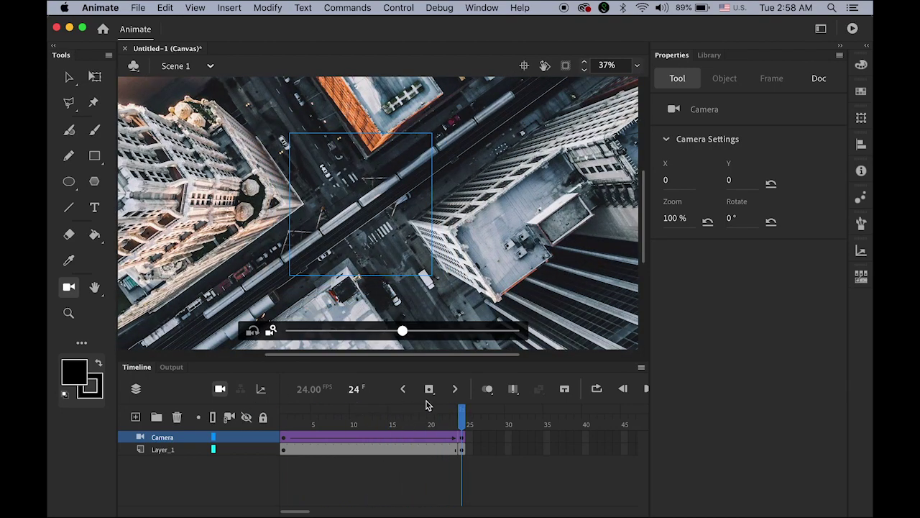
- Rotate the camera 35° at frame 24 and preview the combined zoom and rotation
click(462, 440)
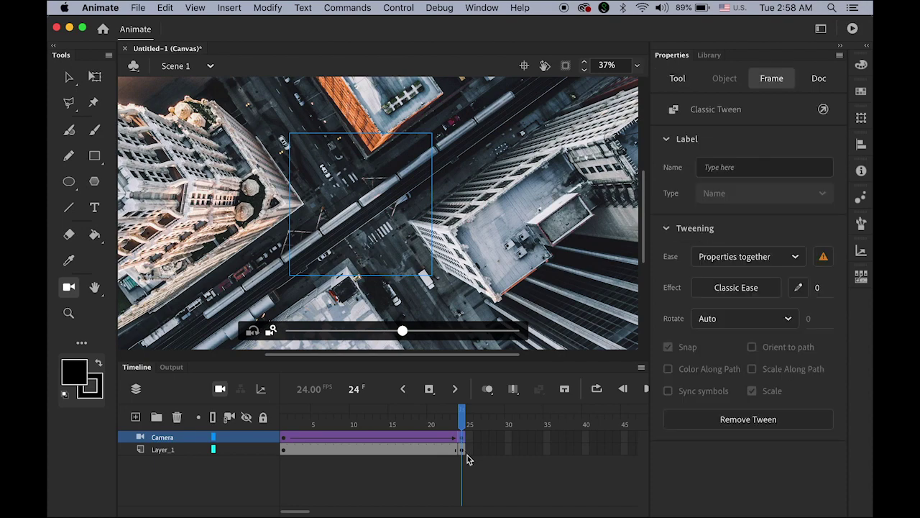
click(252, 332)
drag(402, 333, 273, 331)
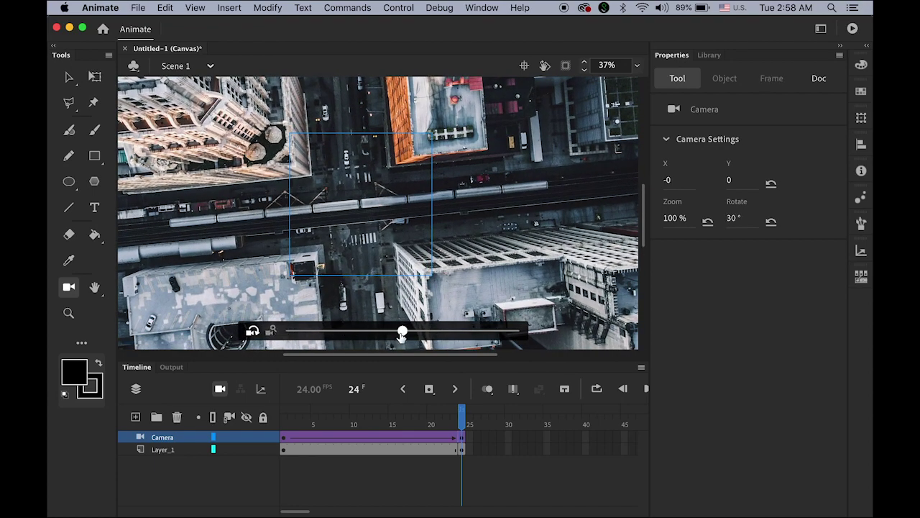
drag(402, 335, 380, 331)
drag(462, 416, 277, 419)
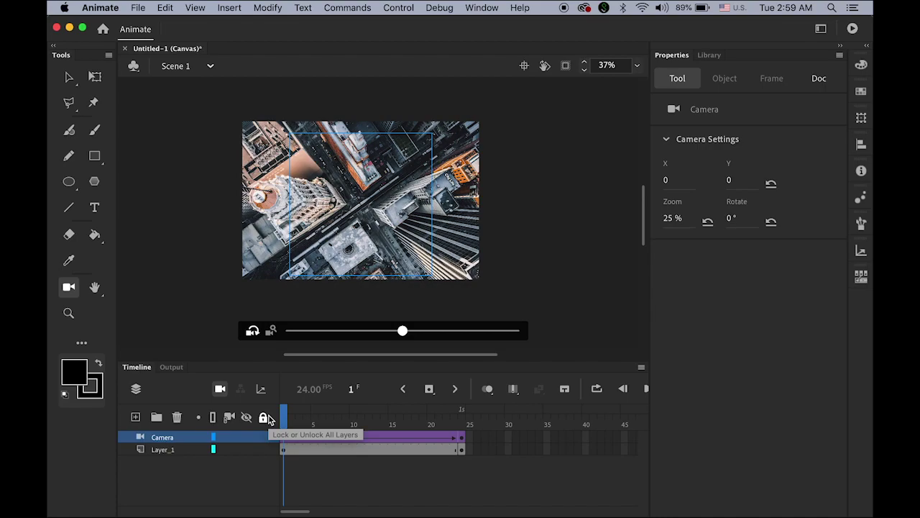
key(Return)
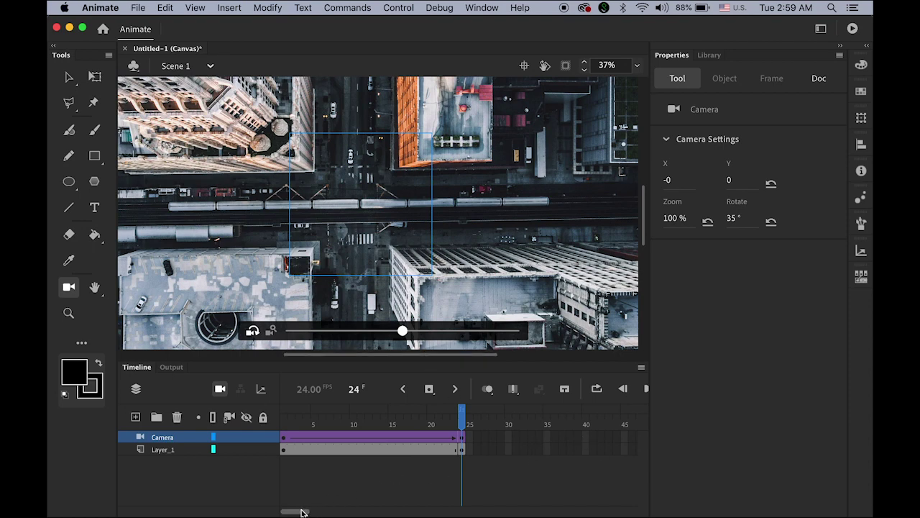
- Insert keyframes at frame 48 on Layer_1 and Camera, then pan the camera view there
scroll(302, 512, right, 2)
scroll(300, 512, right, 5)
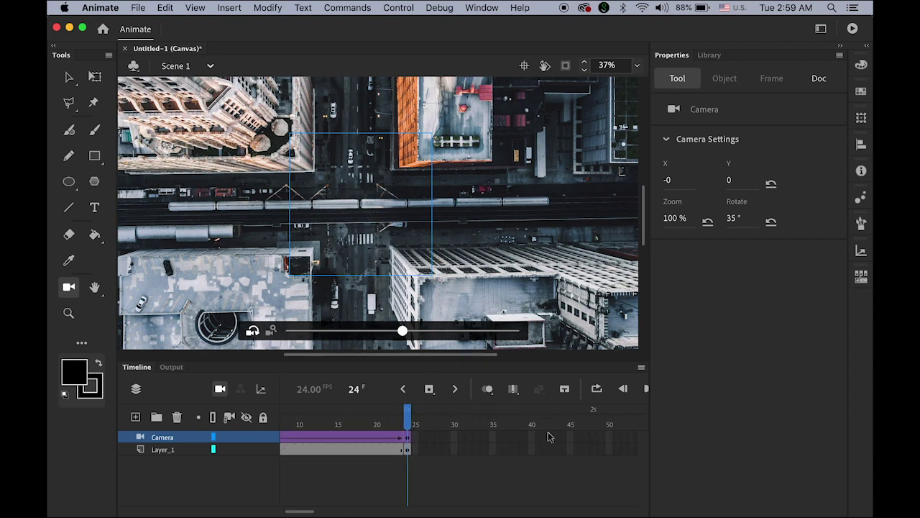
click(594, 448)
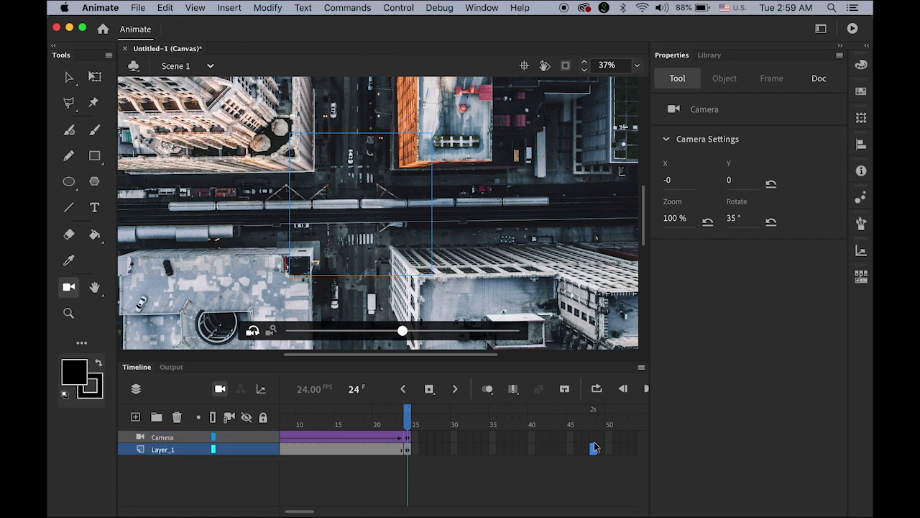
shift+click(593, 439)
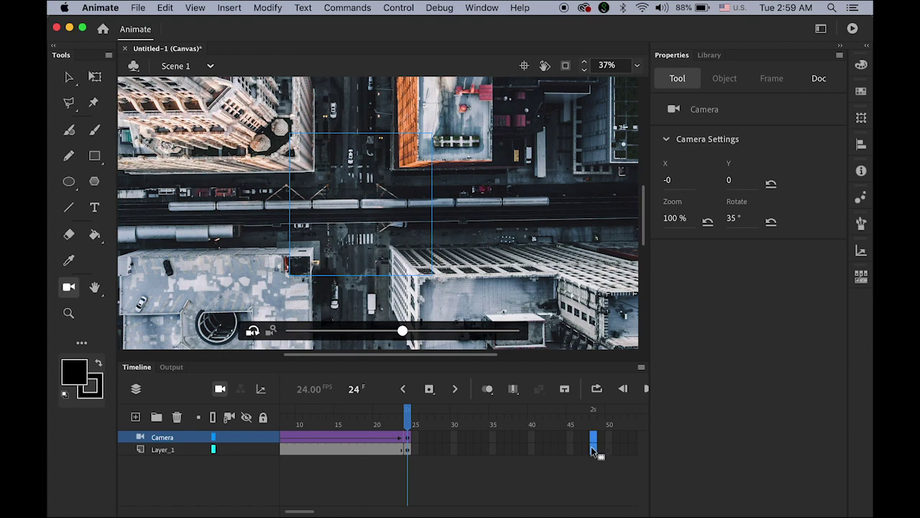
click(429, 388)
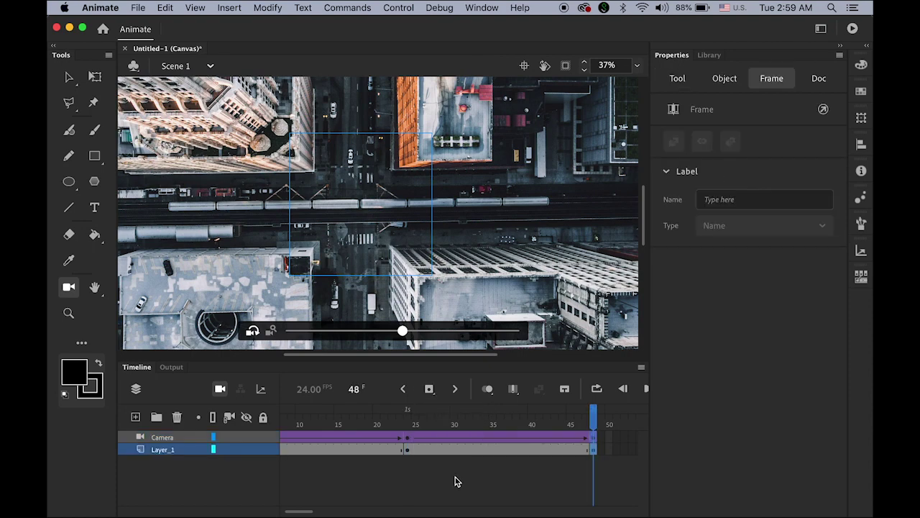
mouse_move(597, 422)
mouse_down()
mouse_move(415, 425)
mouse_move(594, 432)
mouse_up()
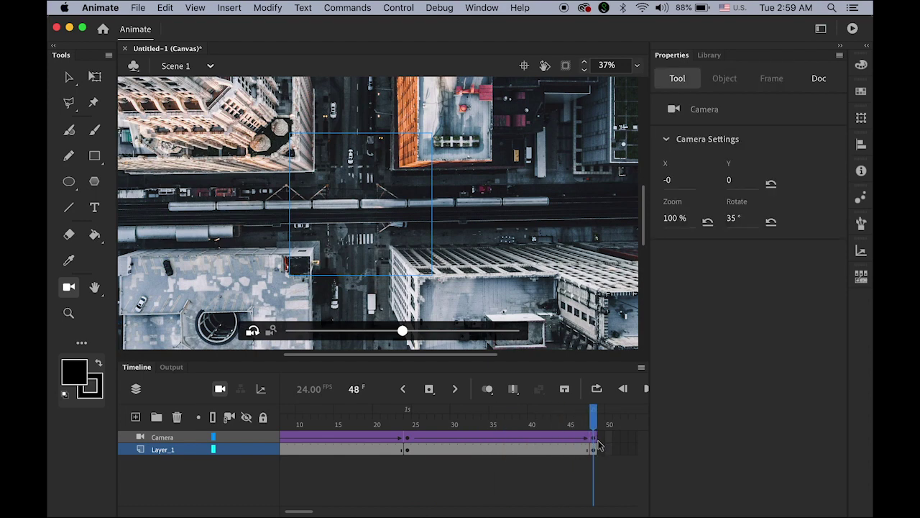
click(593, 439)
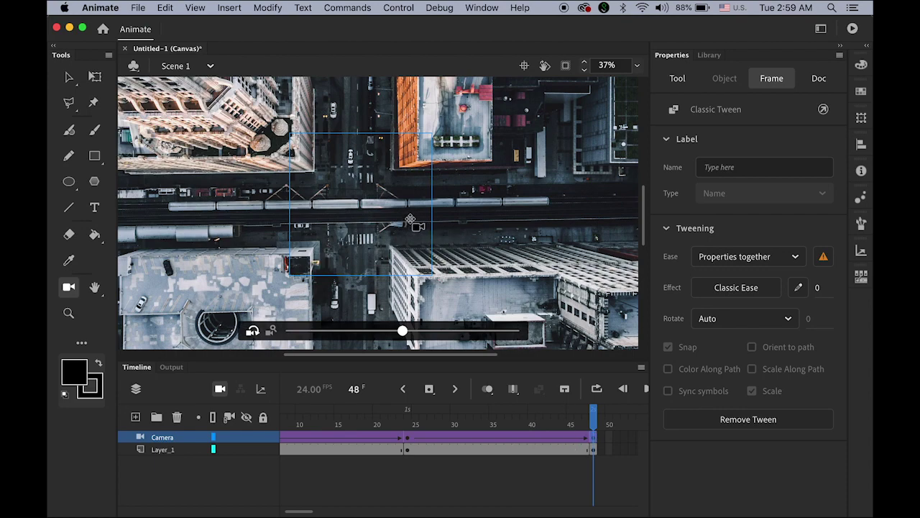
mouse_move(413, 219)
mouse_down()
mouse_move(405, 219)
mouse_move(557, 224)
mouse_move(405, 232)
mouse_up()
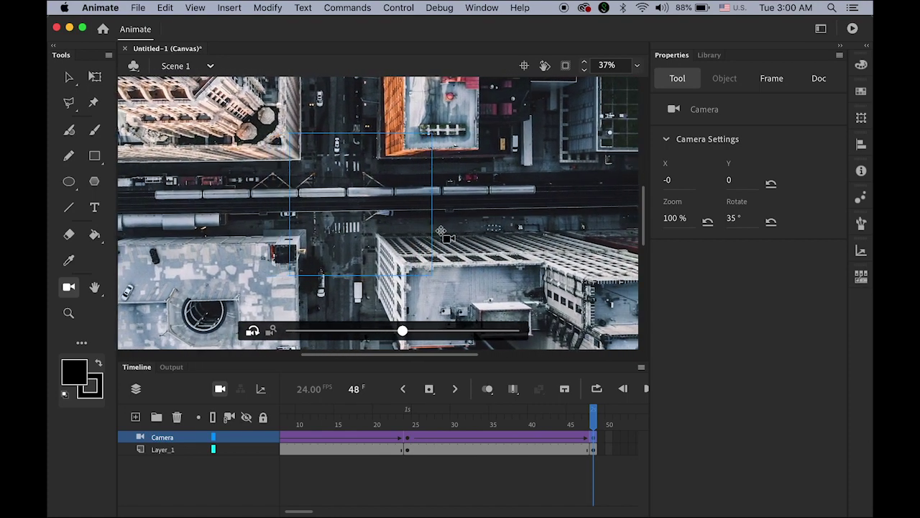
- Pan and zoom the frame-48 camera to 486%, centred on the train car at X −6218, Y −341
drag(493, 232, 539, 232)
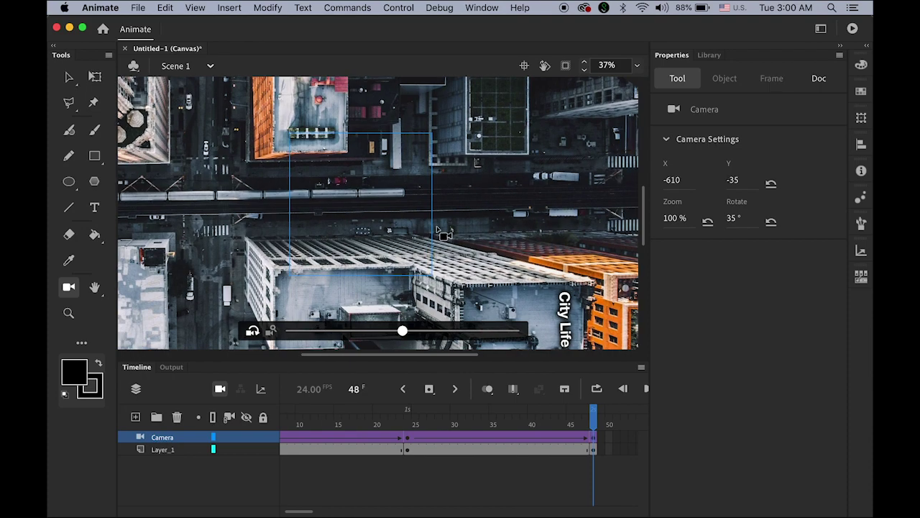
drag(363, 227, 469, 230)
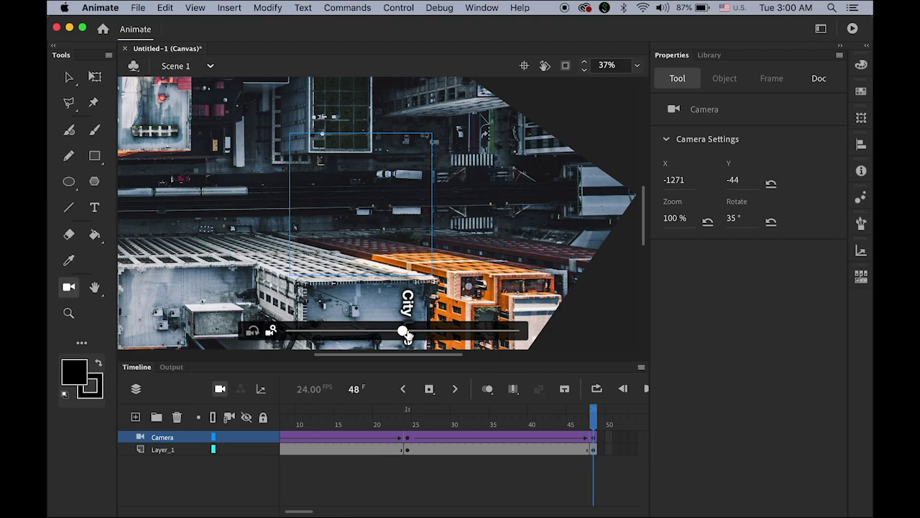
drag(407, 334, 485, 343)
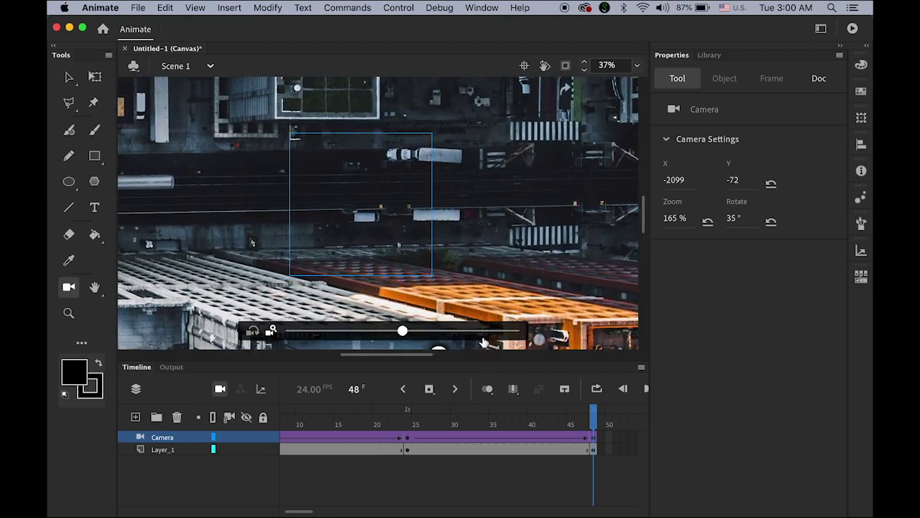
drag(403, 331, 503, 339)
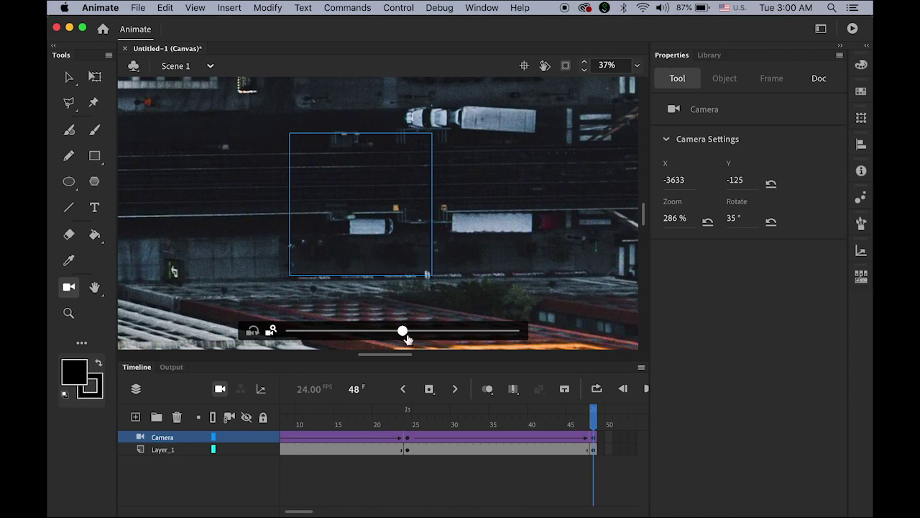
drag(407, 340, 498, 338)
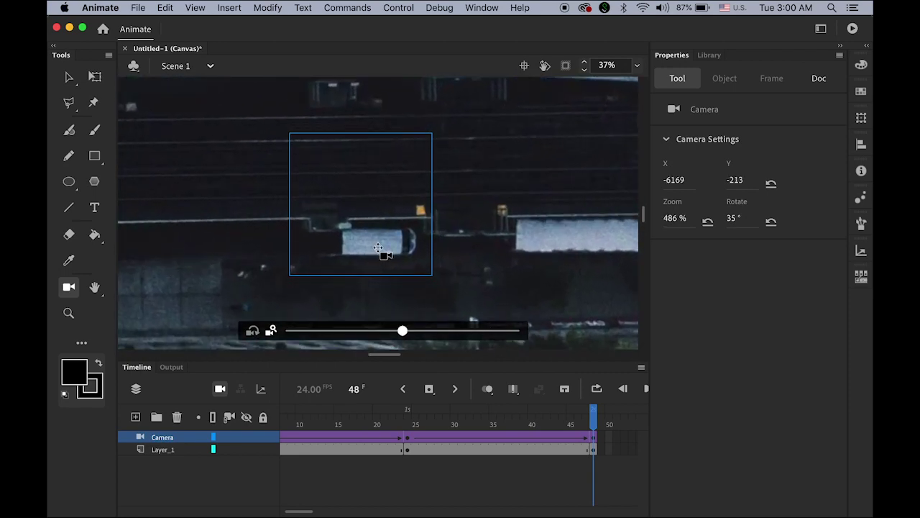
drag(378, 248, 396, 278)
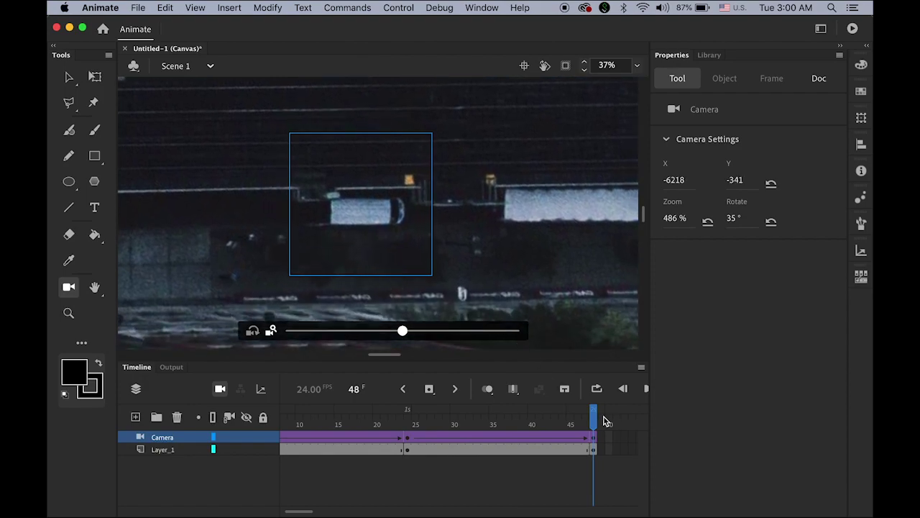
drag(597, 413, 120, 402)
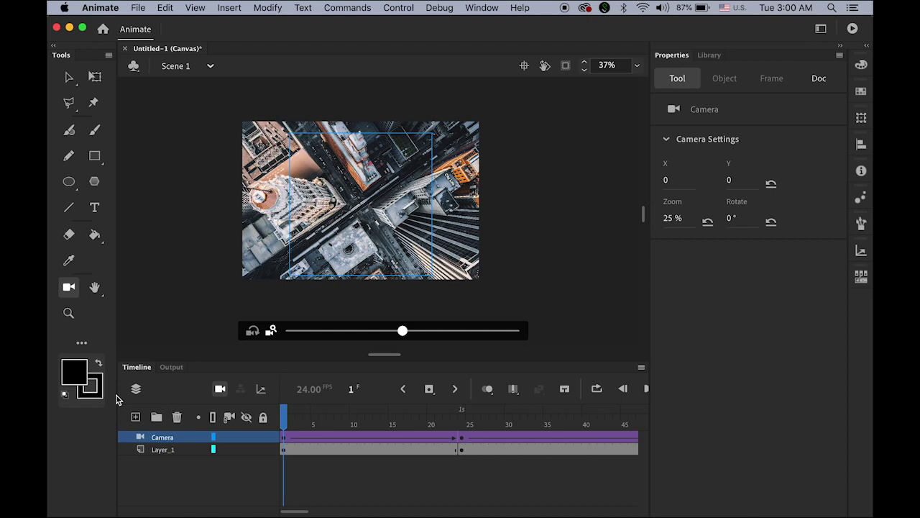
- Play the 48-frame camera move from the aerial city view to the train close-up
click(94, 287)
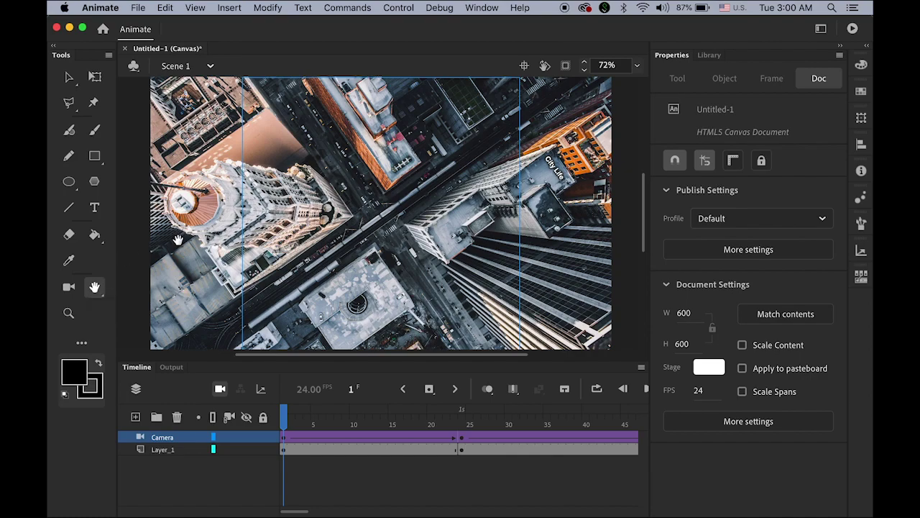
key(Return)
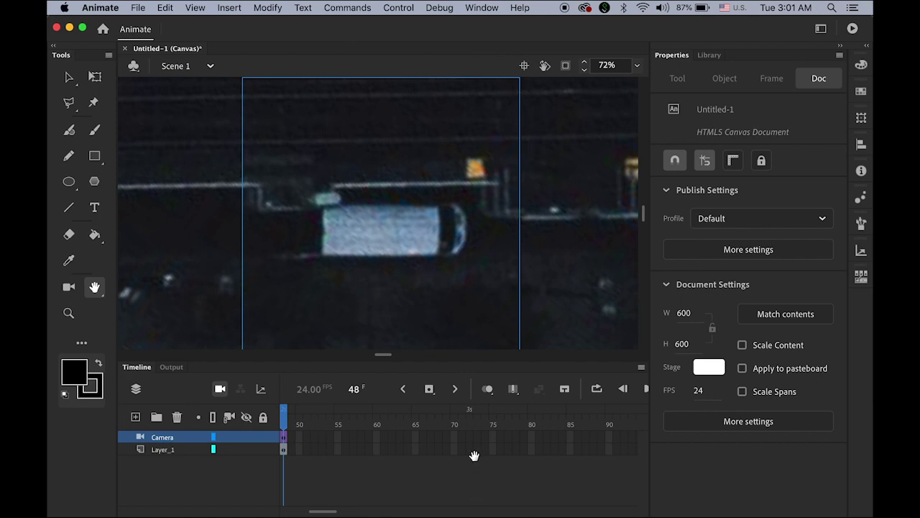
- Insert keyframes at frame 72 on Camera and Layer_1, adding a 48–72 camera tween
click(69, 77)
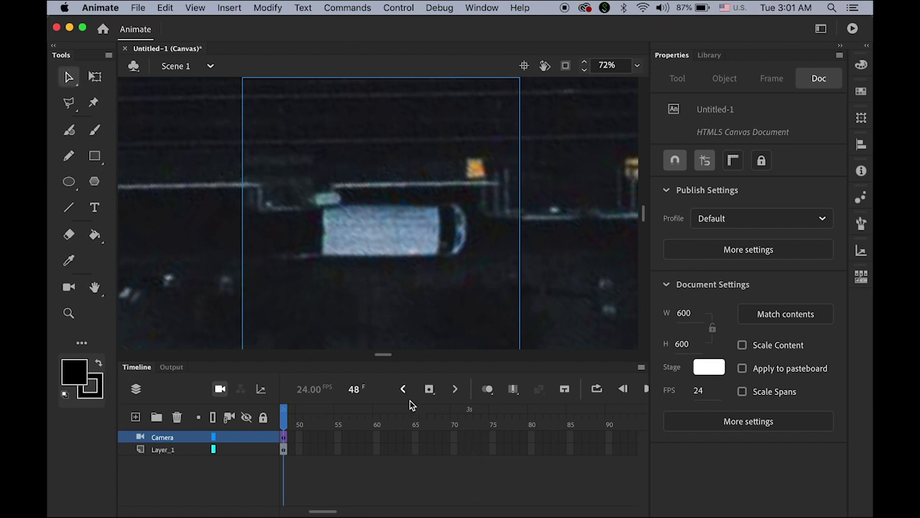
click(471, 448)
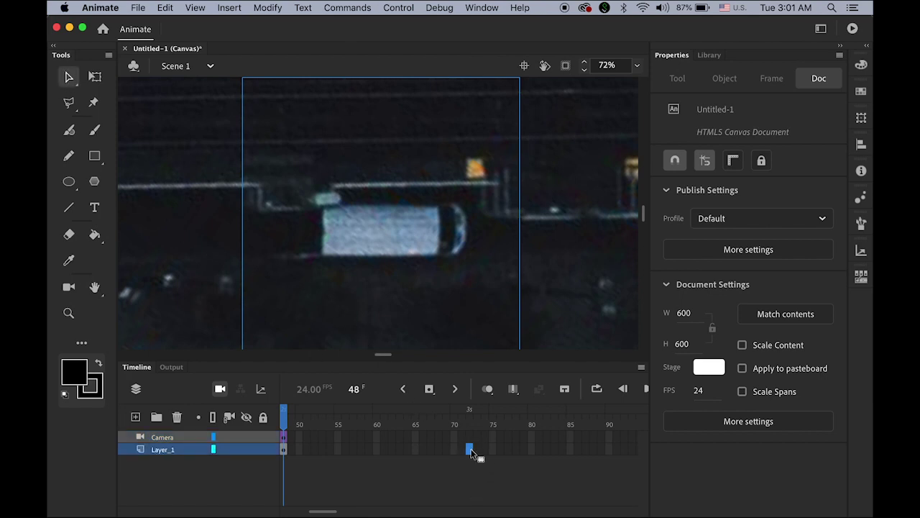
drag(471, 449, 470, 437)
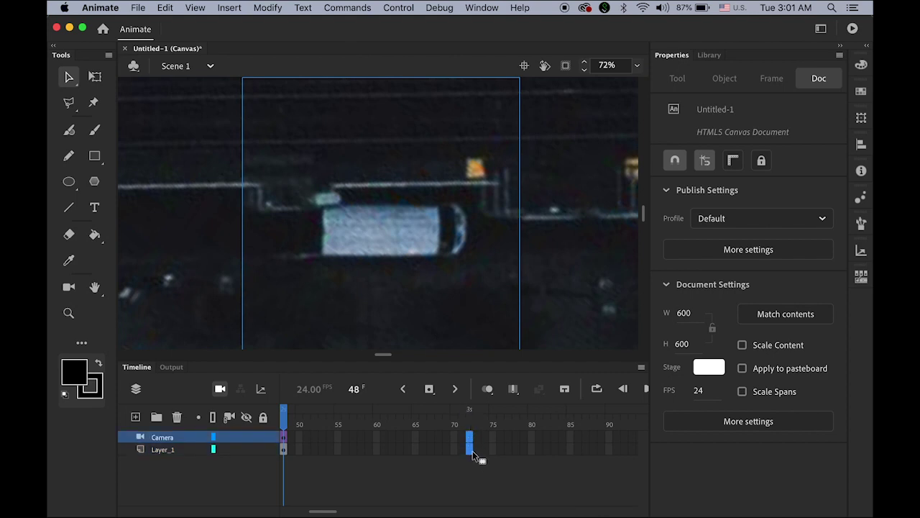
click(433, 394)
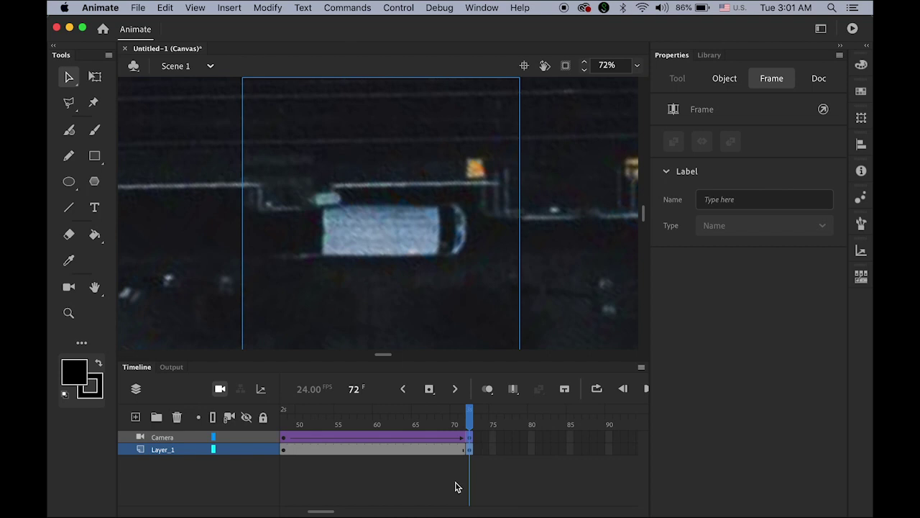
click(472, 446)
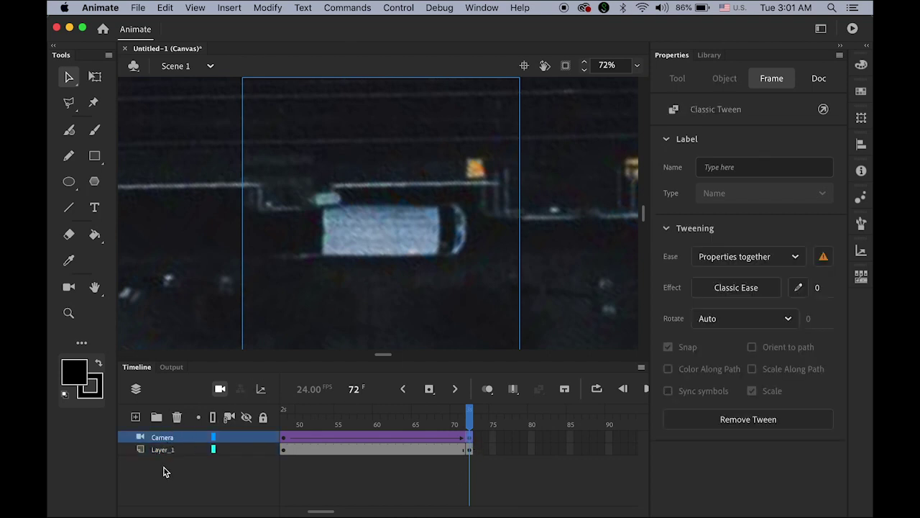
click(69, 287)
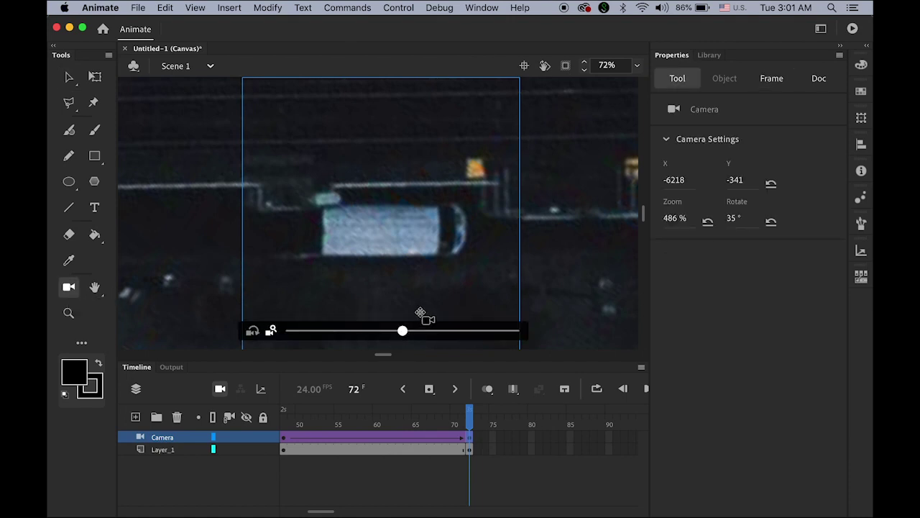
- Pan and zoom the frame-72 camera out to frame the whole City Life rooftop title
drag(422, 286, 496, 304)
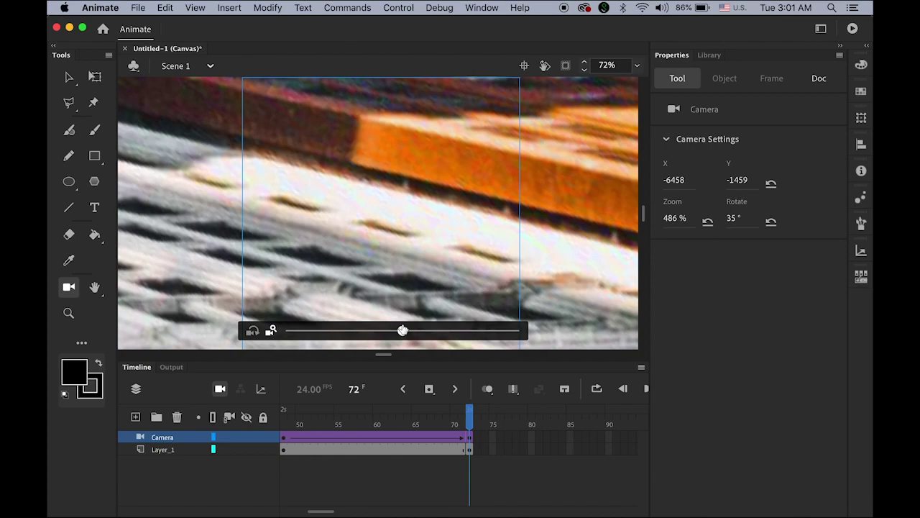
drag(404, 334, 331, 332)
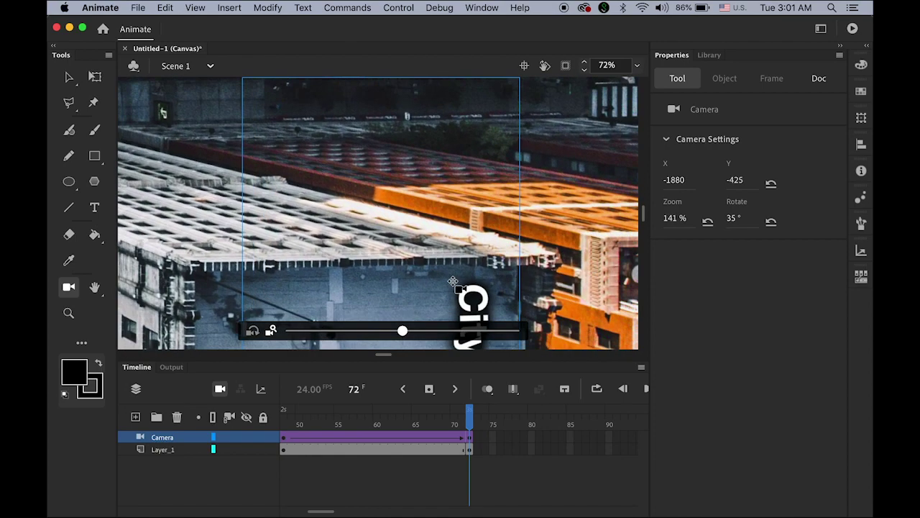
drag(453, 280, 462, 433)
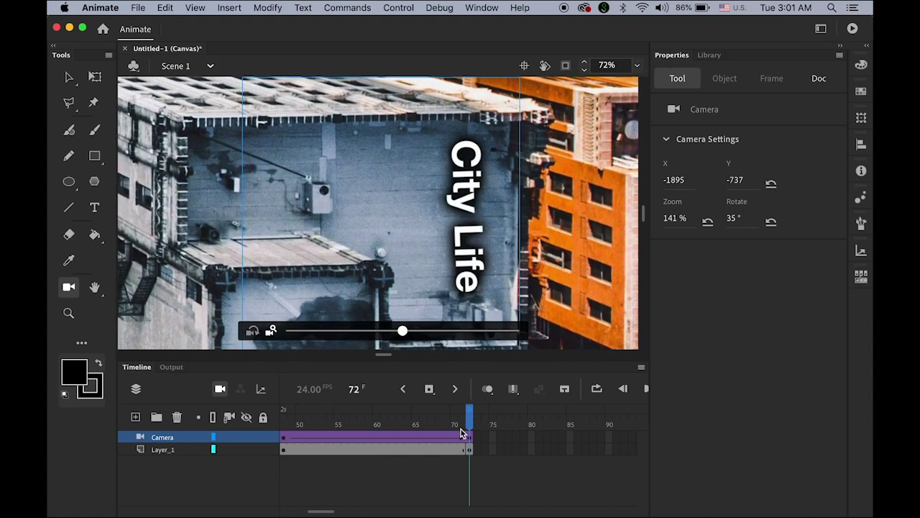
- Rotate the camera to −54° so City Life reads level, nudging framing to X −787, Y 1865
click(253, 330)
drag(404, 332, 566, 320)
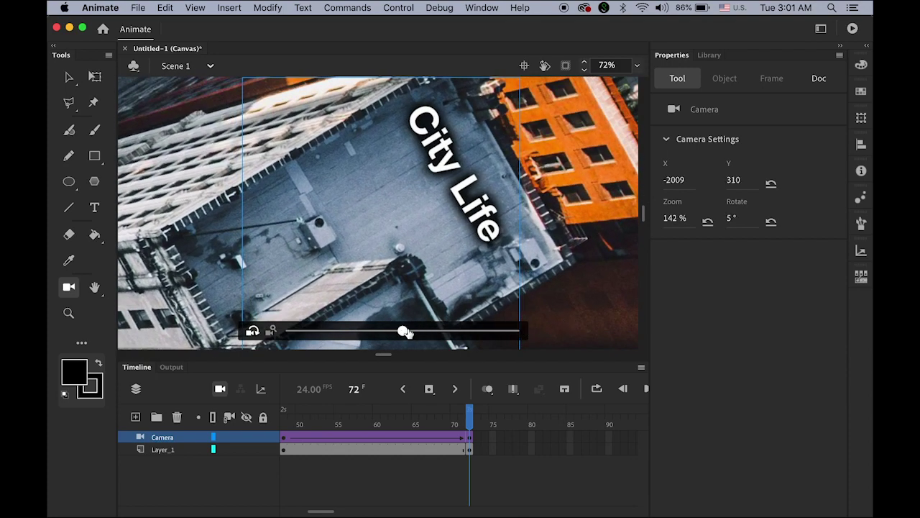
drag(406, 332, 515, 316)
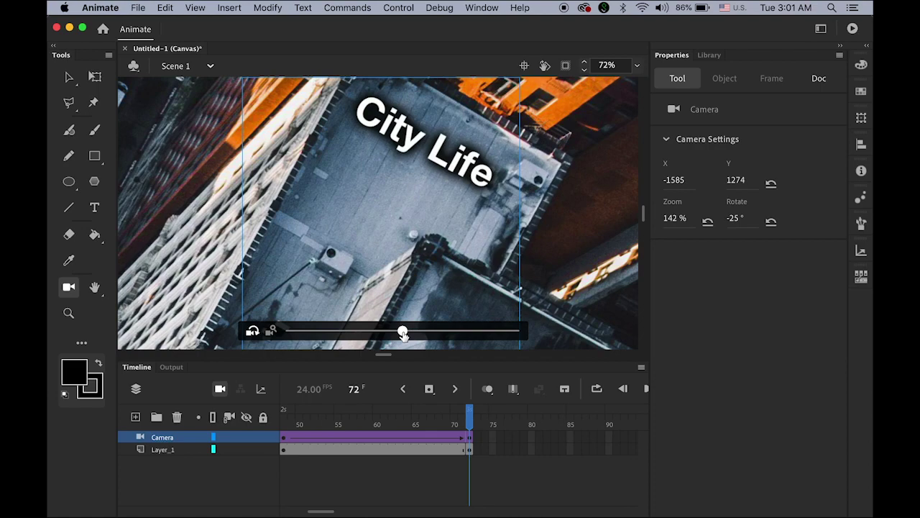
drag(403, 332, 525, 315)
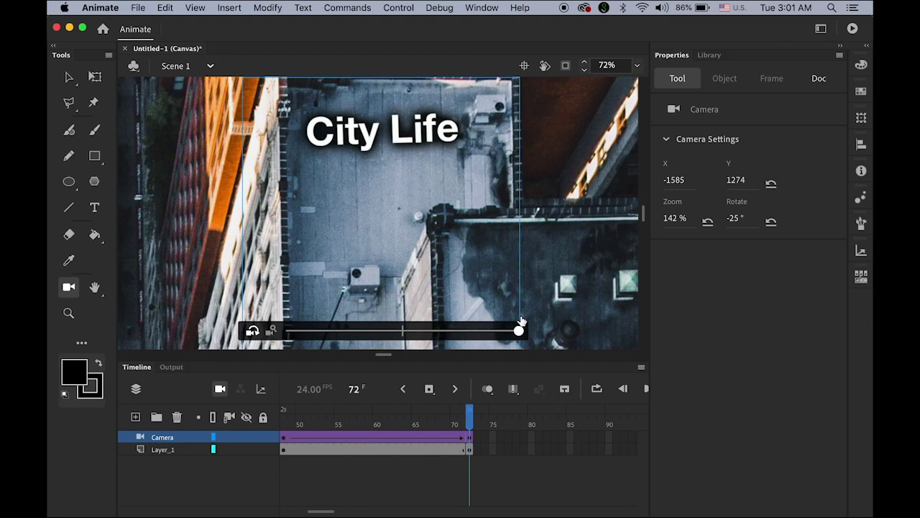
drag(522, 321, 518, 323)
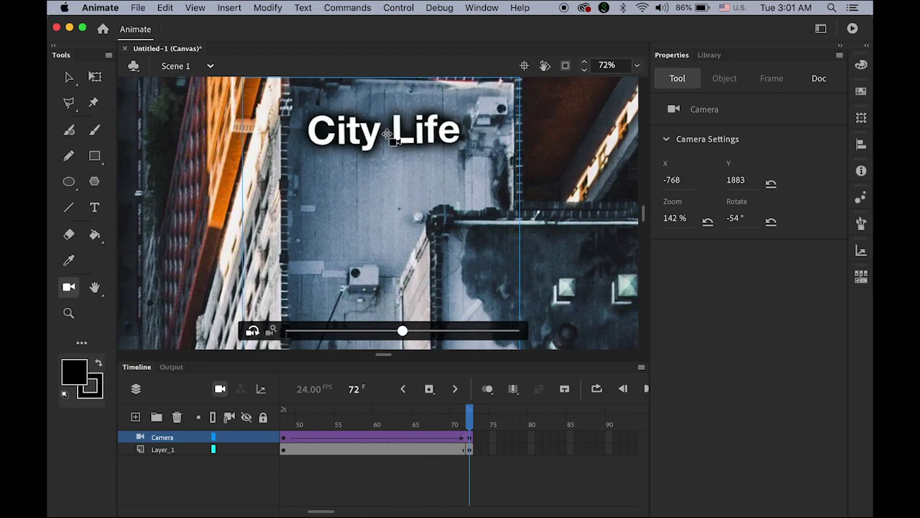
mouse_move(391, 175)
mouse_down()
mouse_move(379, 168)
mouse_move(412, 185)
mouse_move(399, 177)
mouse_up()
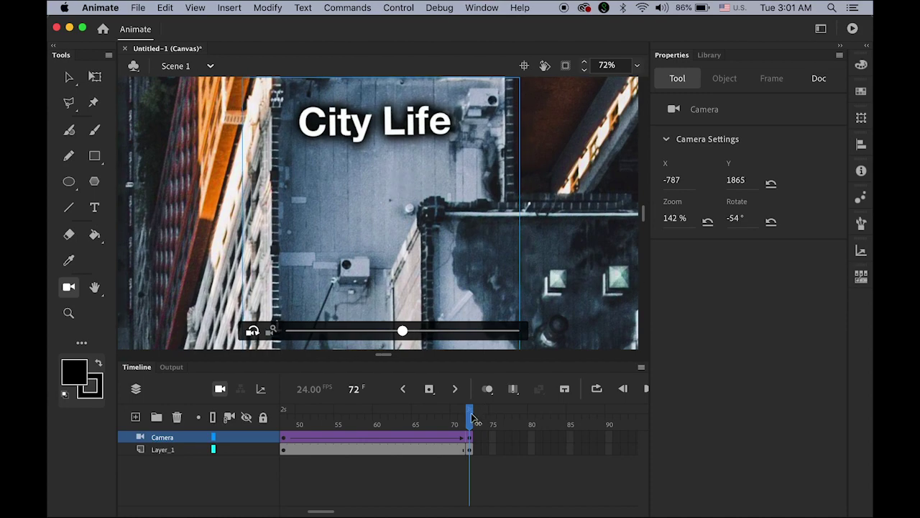
drag(472, 418, 284, 417)
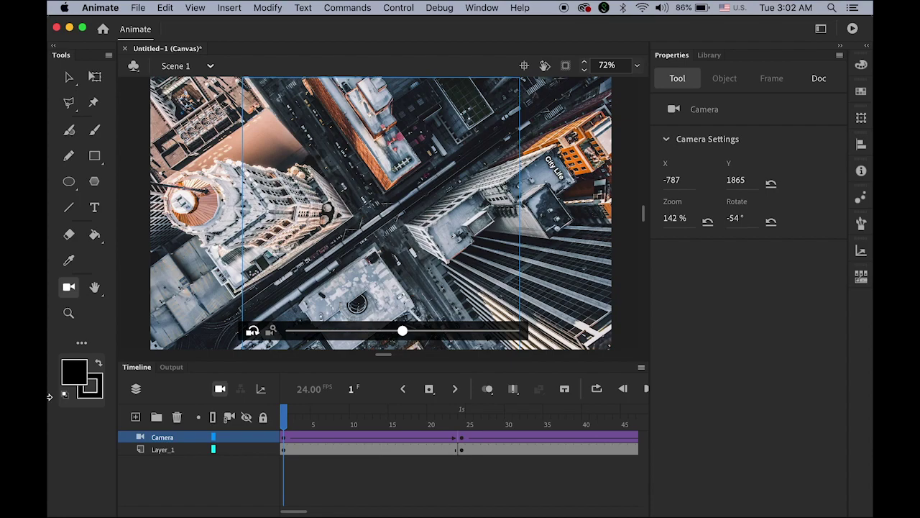
key(Return)
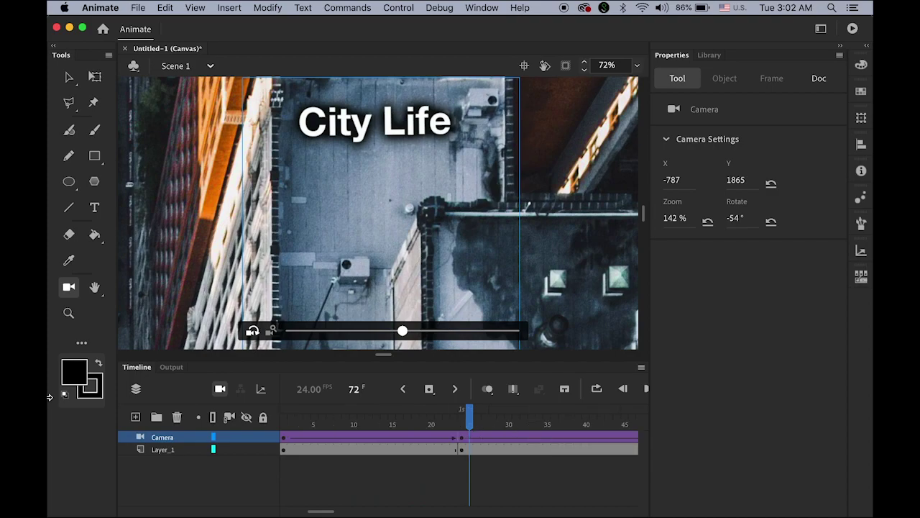
key(Return)
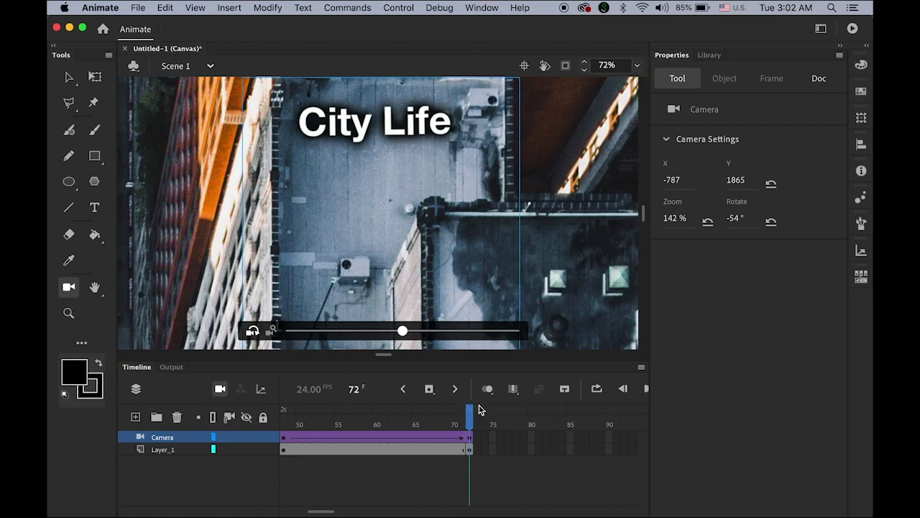
drag(471, 415, 121, 408)
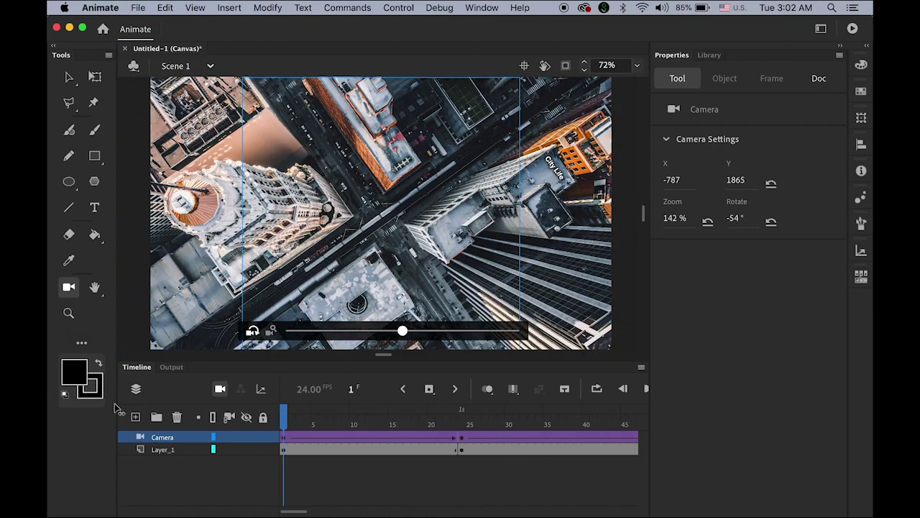
- Give the camera tween starting at frame 1 a full ease-in and play it back
click(284, 438)
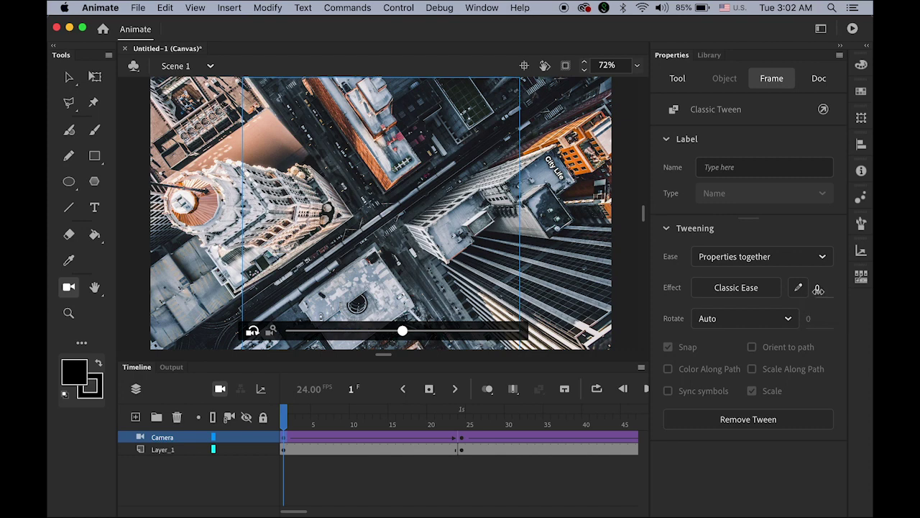
drag(818, 291, 623, 302)
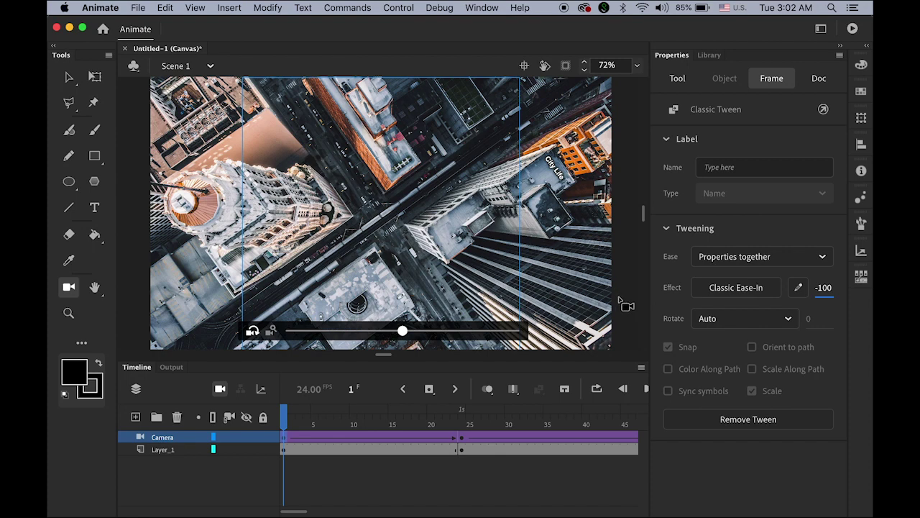
key(Return)
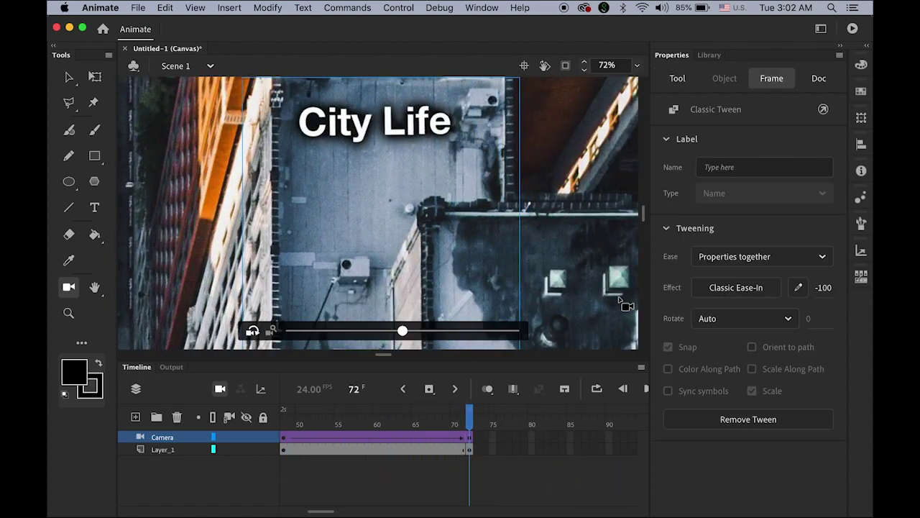
drag(471, 424, 214, 439)
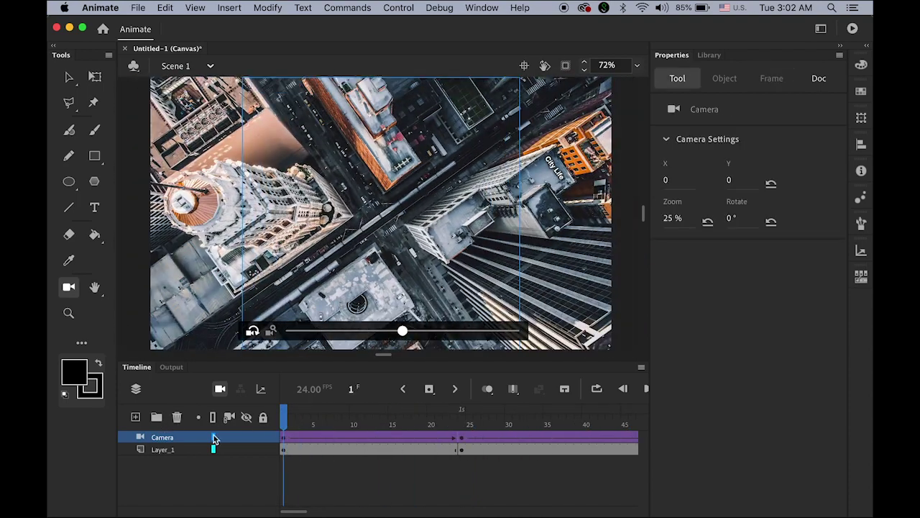
- Set frame 24's ease to Classic Ease-Out 100 and frame 48's to Classic Ease-In −100, then preview
click(460, 440)
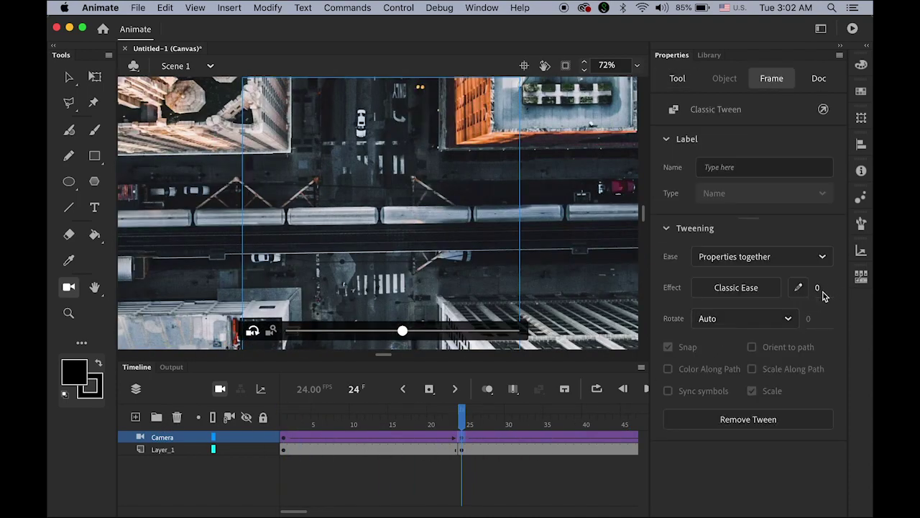
drag(817, 288, 884, 292)
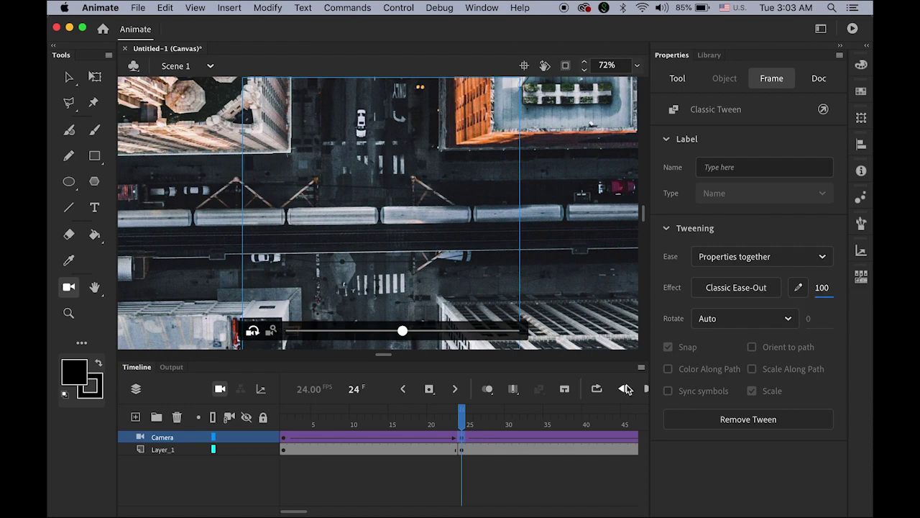
drag(297, 512, 302, 512)
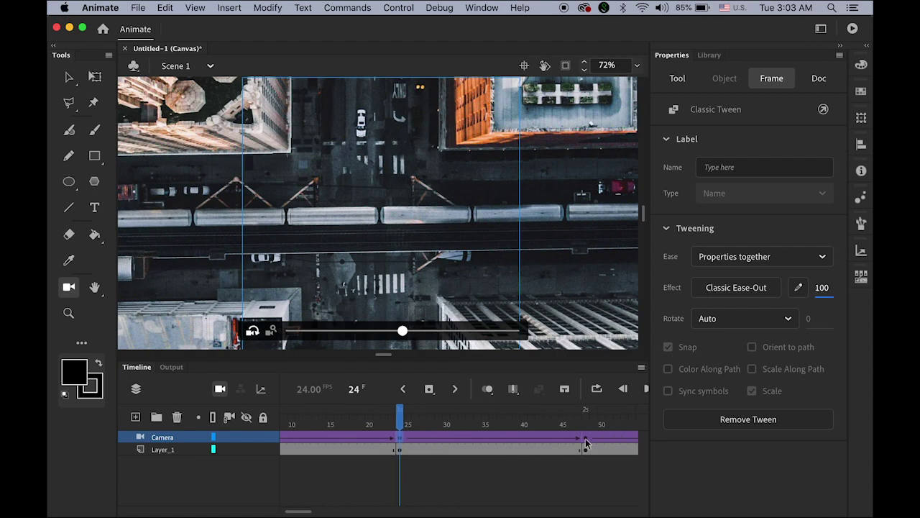
click(586, 438)
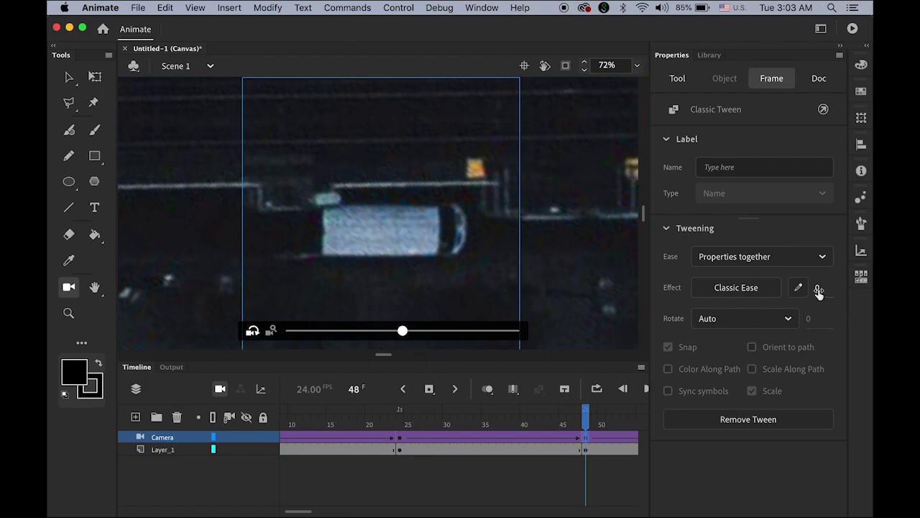
drag(819, 289, 688, 304)
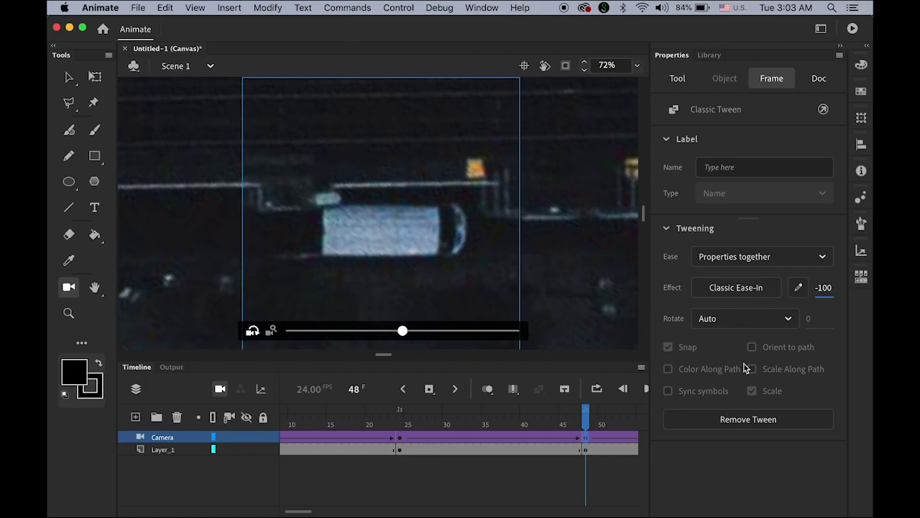
key(Return)
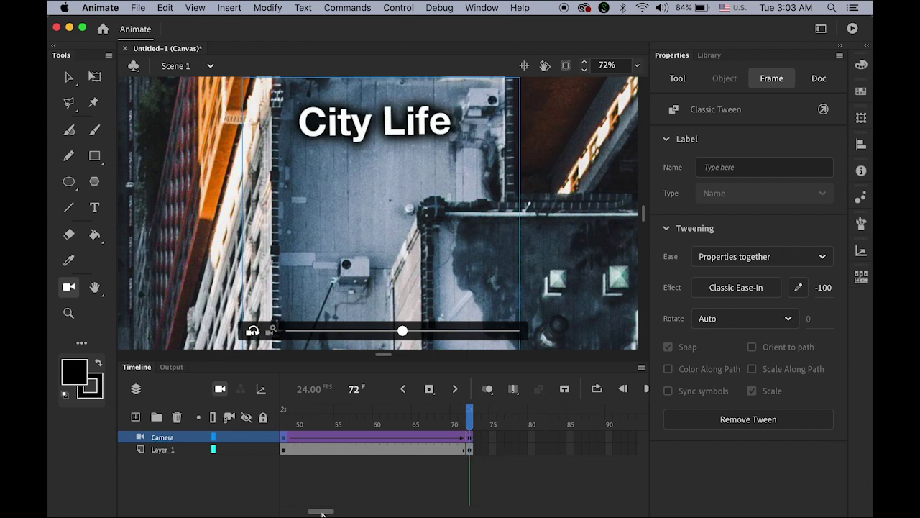
- Extend the Camera and Layer_1 layers to frame 168 with F5, then replay the animation
drag(323, 512, 337, 515)
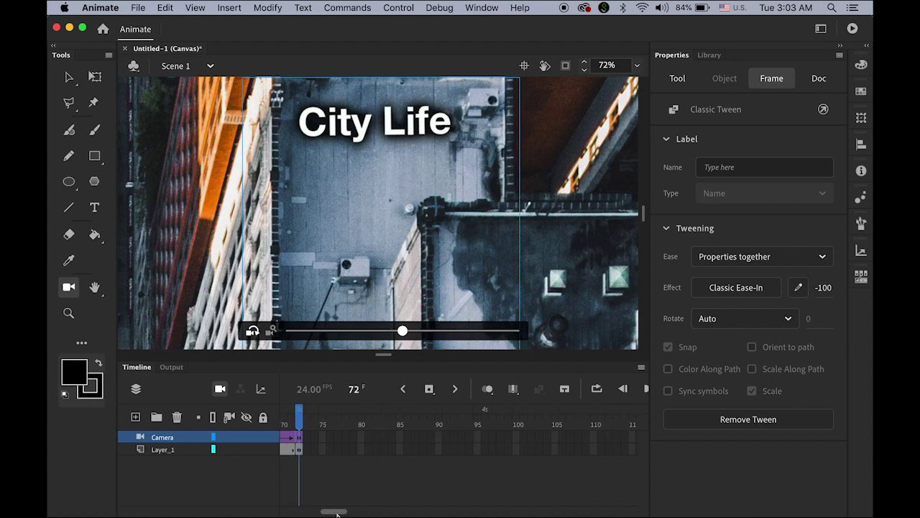
drag(337, 513, 336, 514)
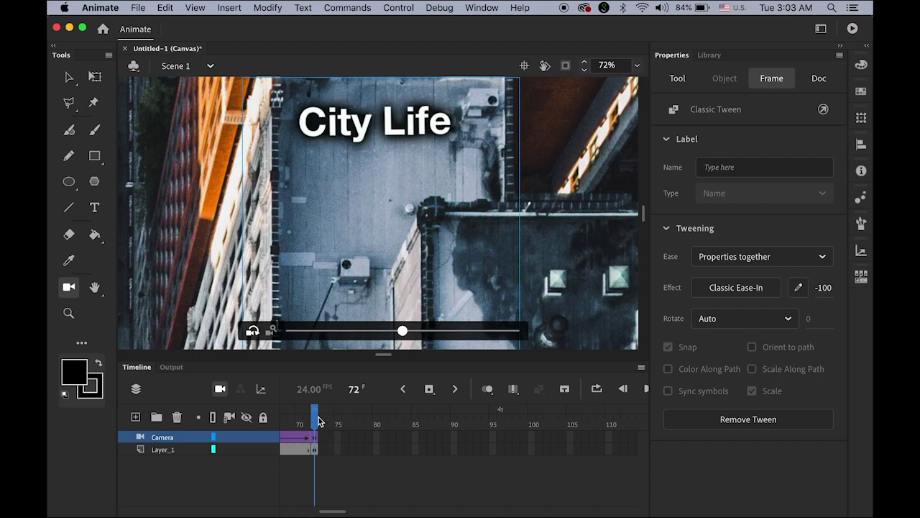
drag(335, 513, 372, 513)
click(540, 436)
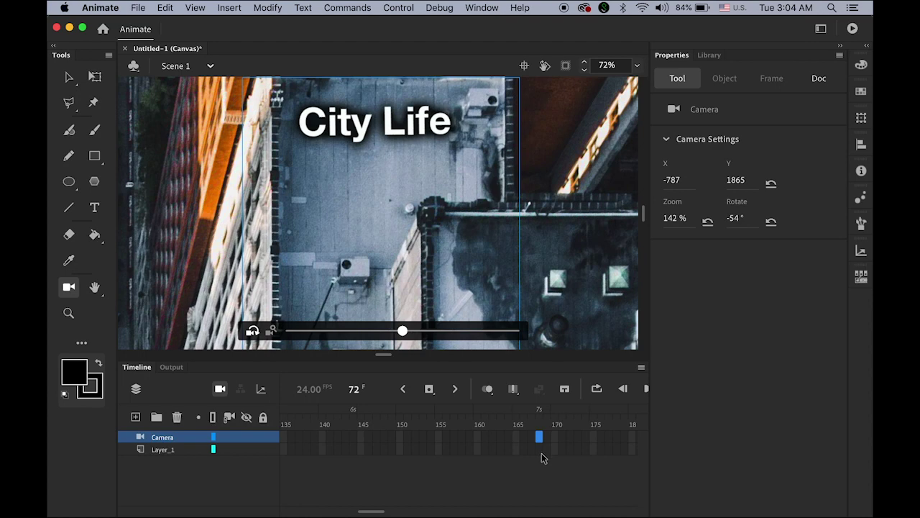
shift+click(538, 449)
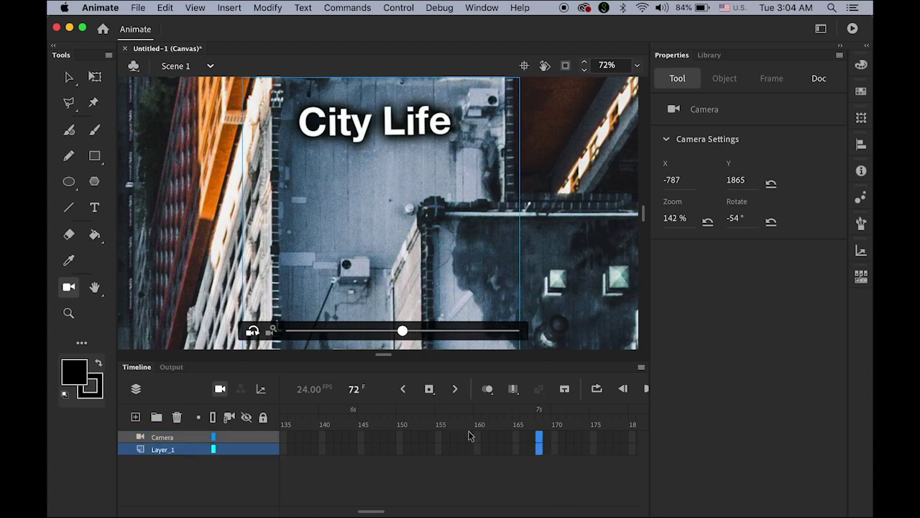
click(430, 388)
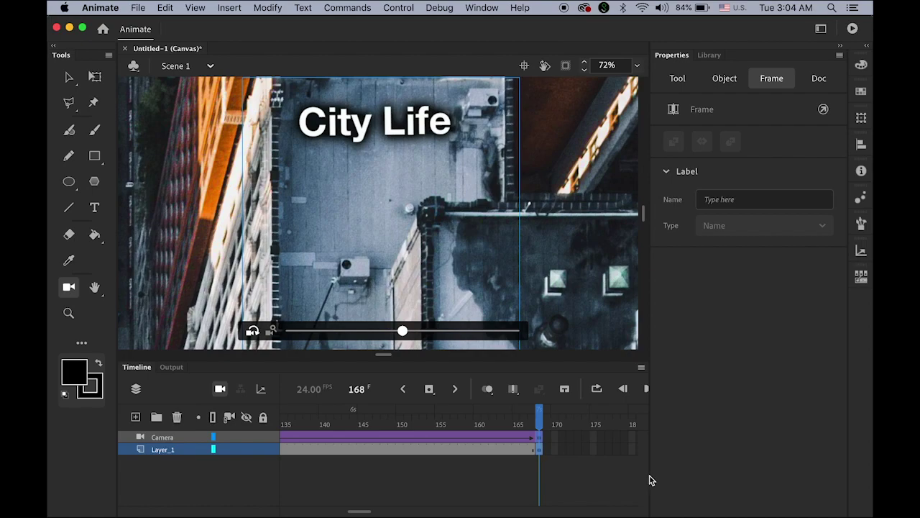
key(Return)
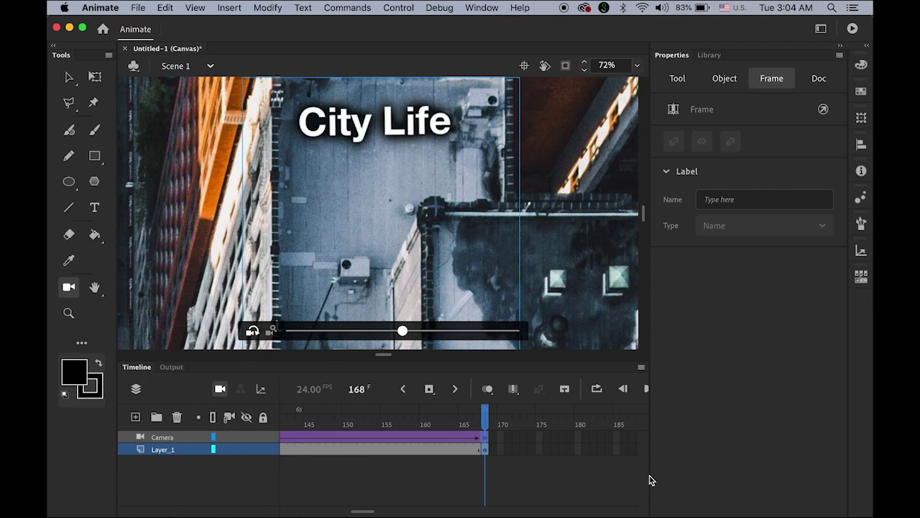
- Test the City Life movie in a web browser via Control > Test Movie > In Browser
click(400, 7)
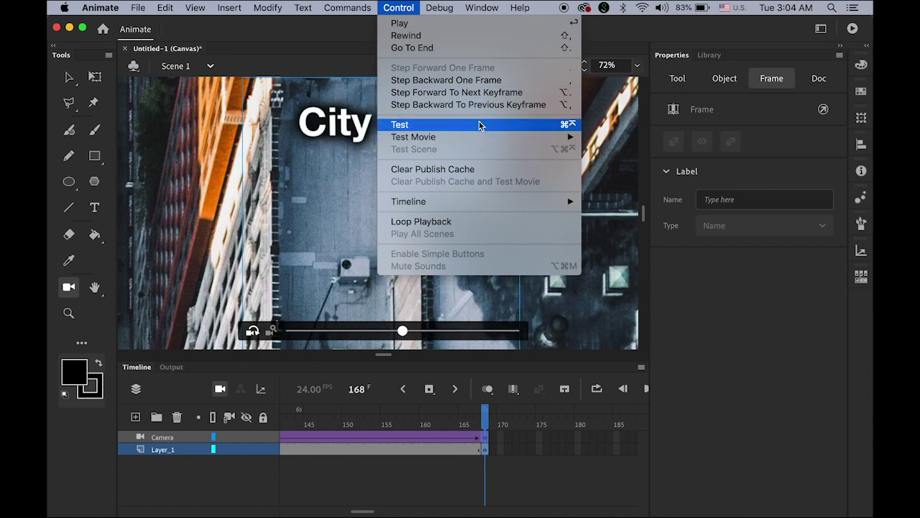
mouse_move(481, 138)
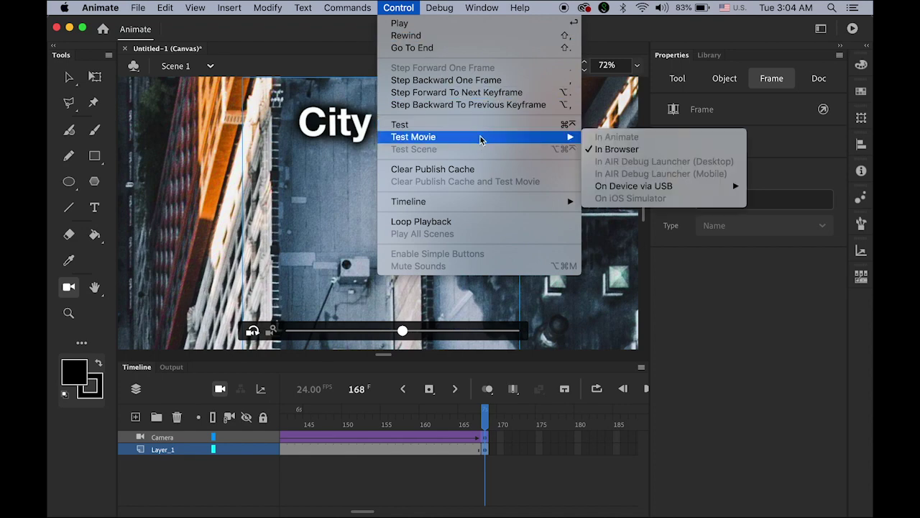
click(647, 151)
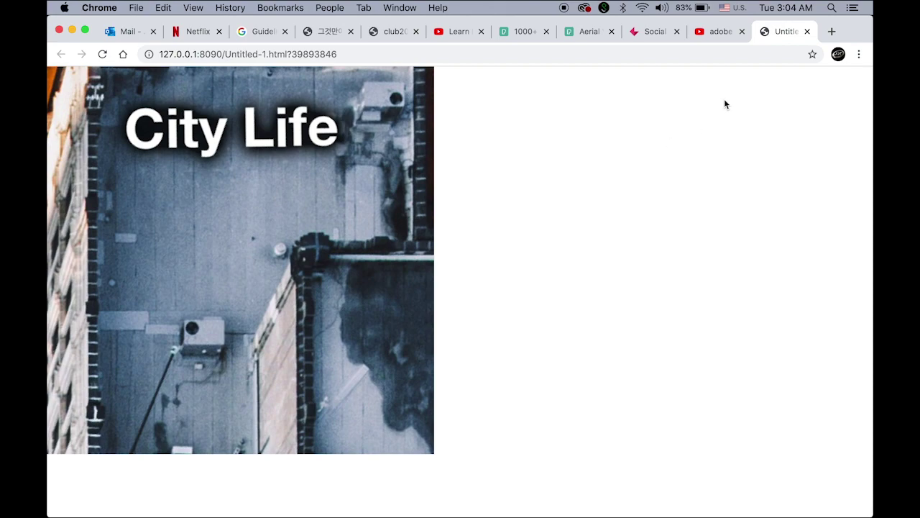
- Return to Animate and Save As cityview.fla in the Desktop's camera folder
mouse_move(555, 500)
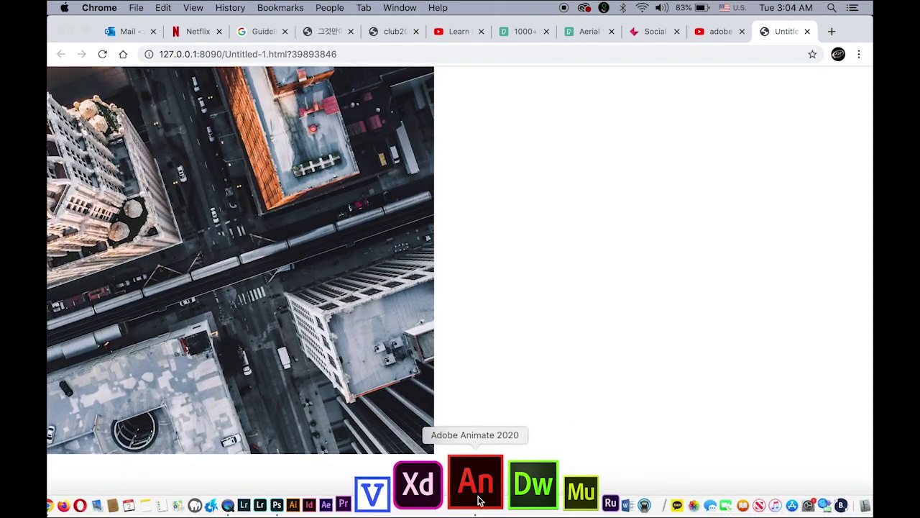
click(478, 495)
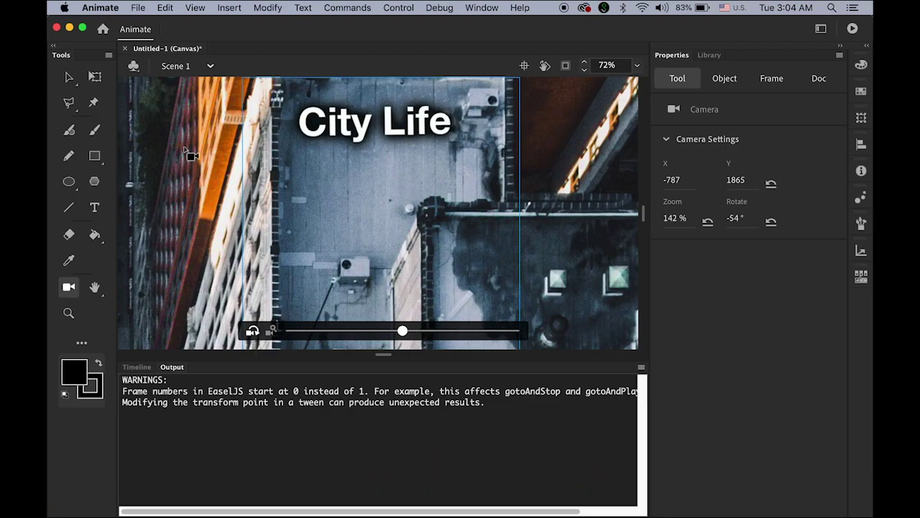
click(144, 8)
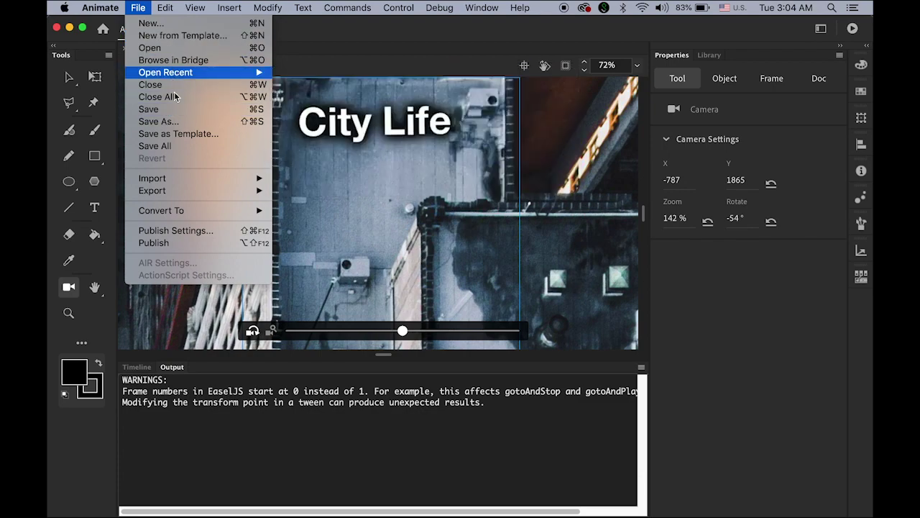
click(176, 121)
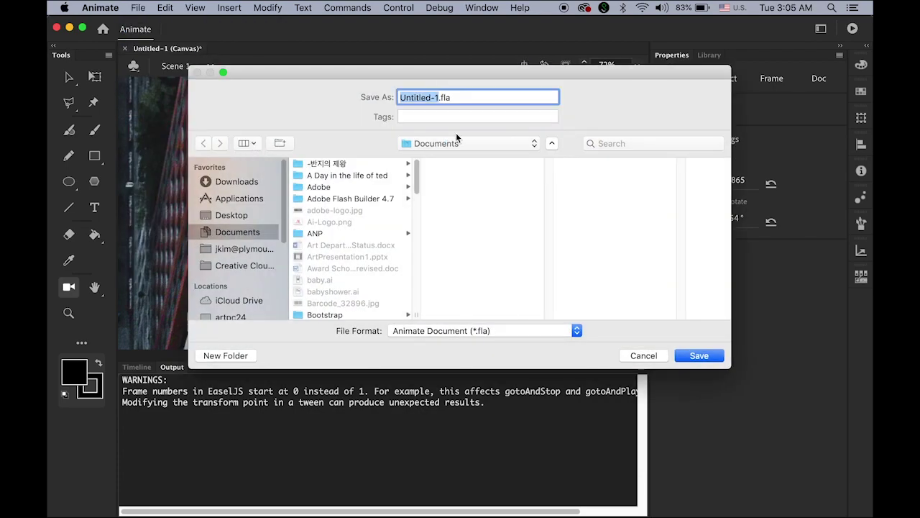
text(ci)
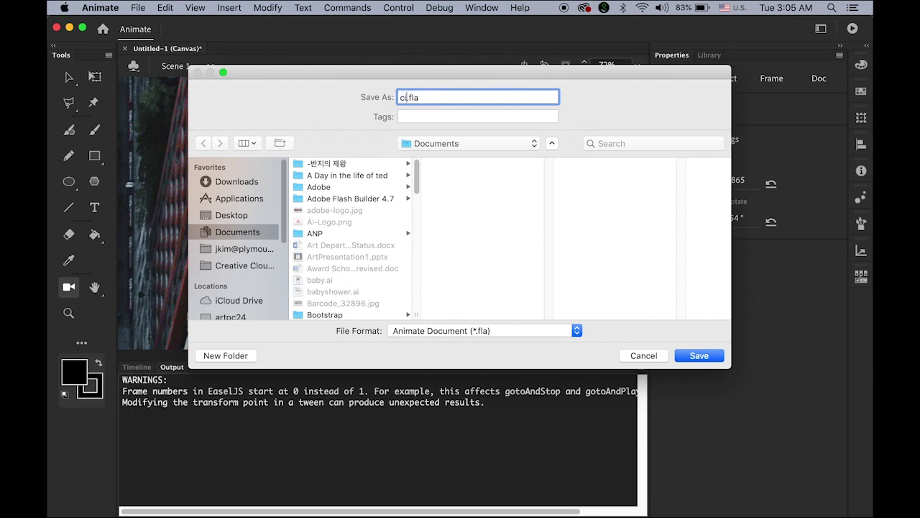
text(tyview)
click(232, 215)
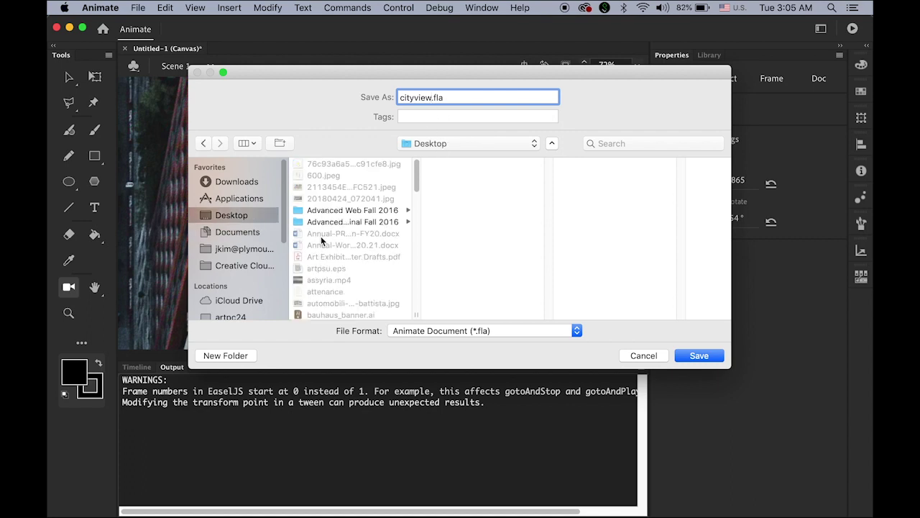
scroll(324, 237, down, 5)
click(331, 175)
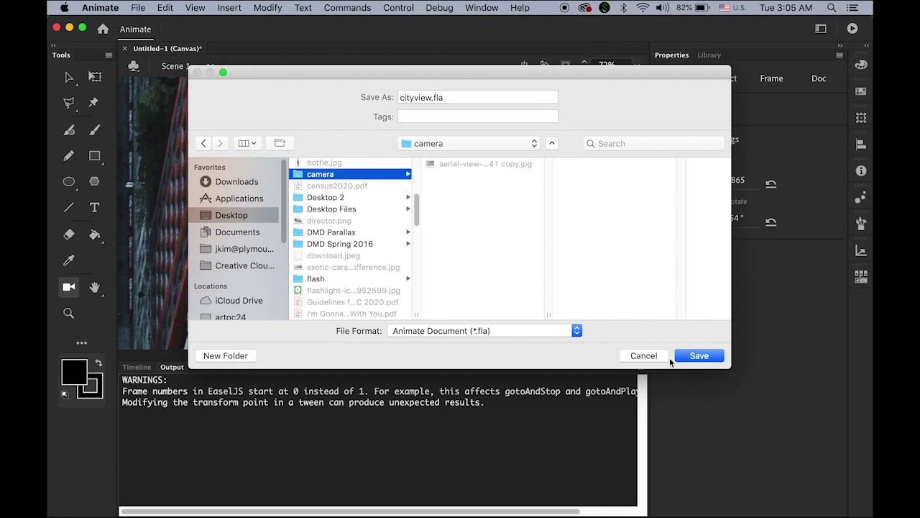
click(708, 358)
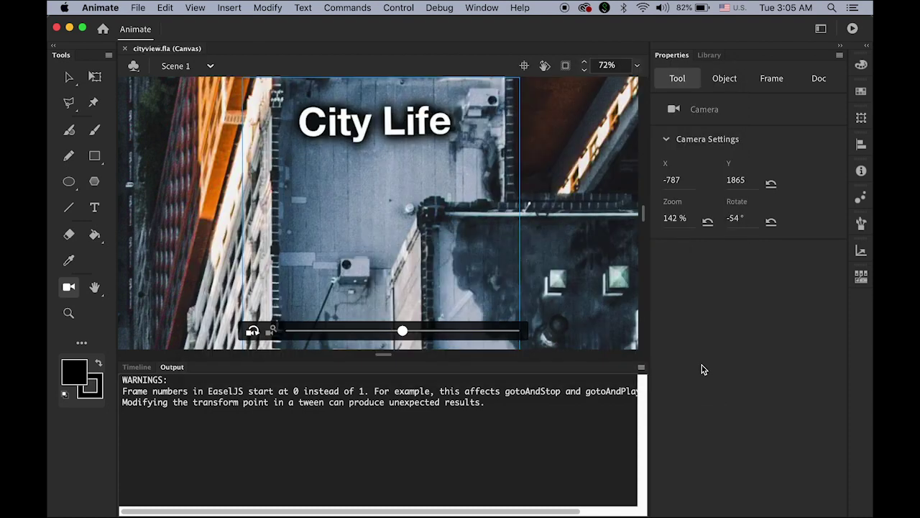
- Export the animation as H.264 YouTube 720p HD video named cityview into Desktop > camera
click(139, 368)
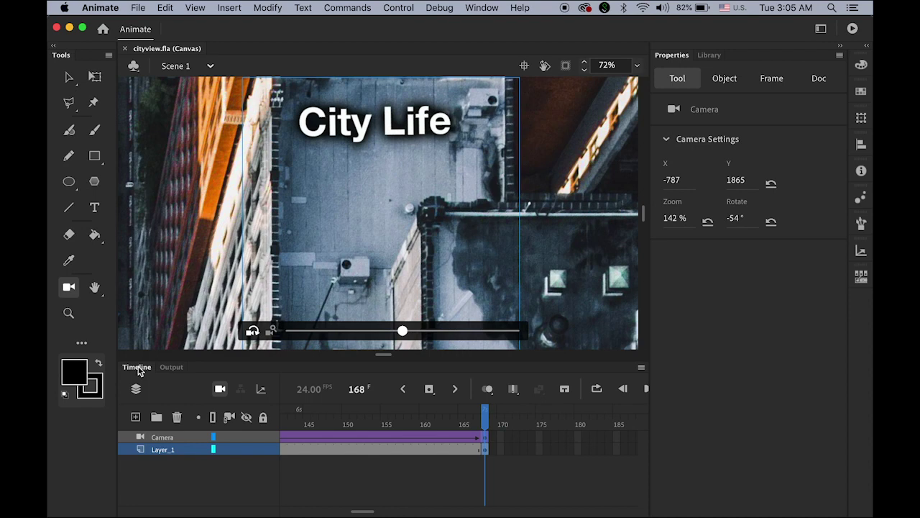
click(138, 8)
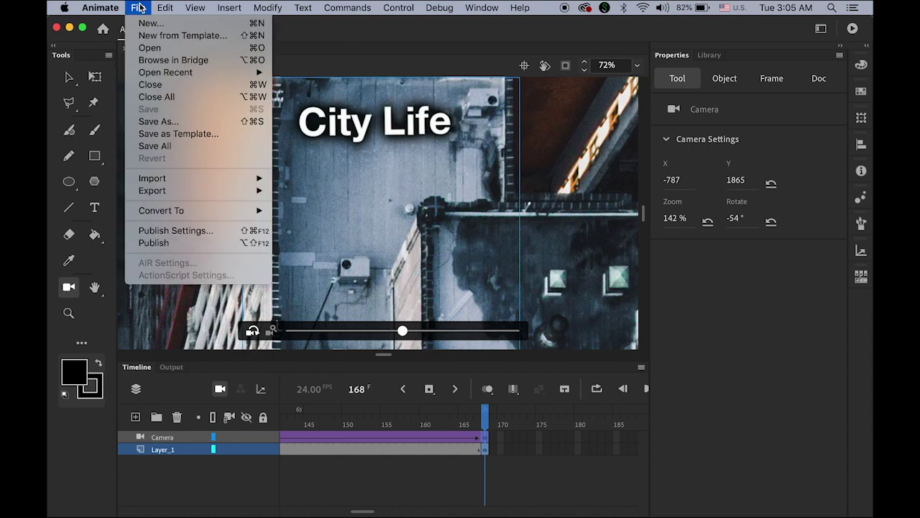
mouse_move(181, 192)
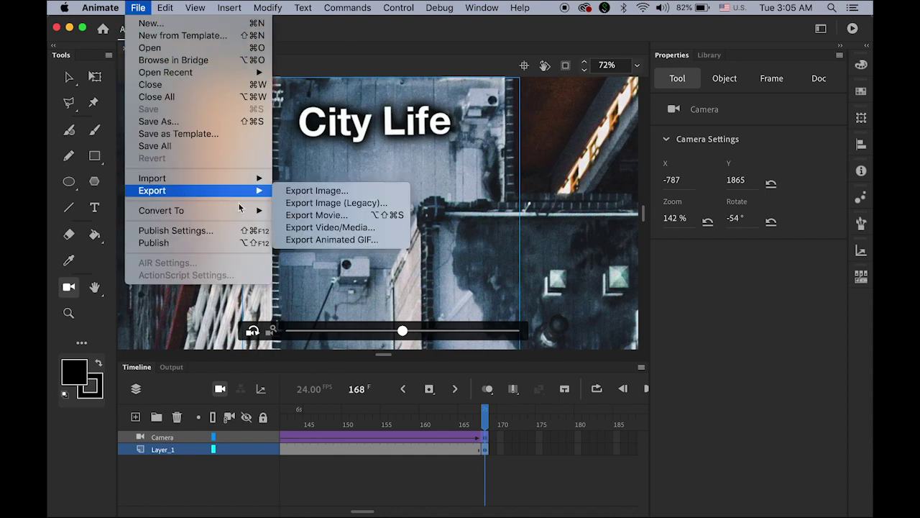
click(377, 228)
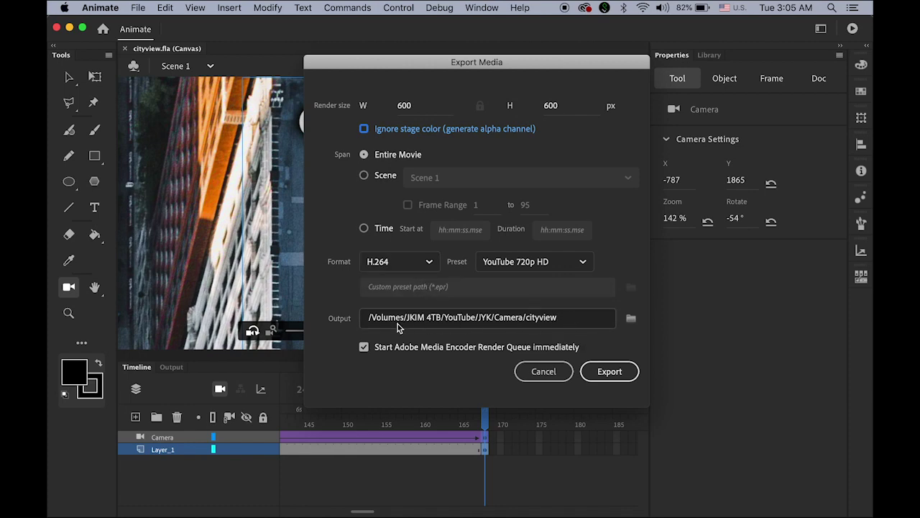
click(630, 319)
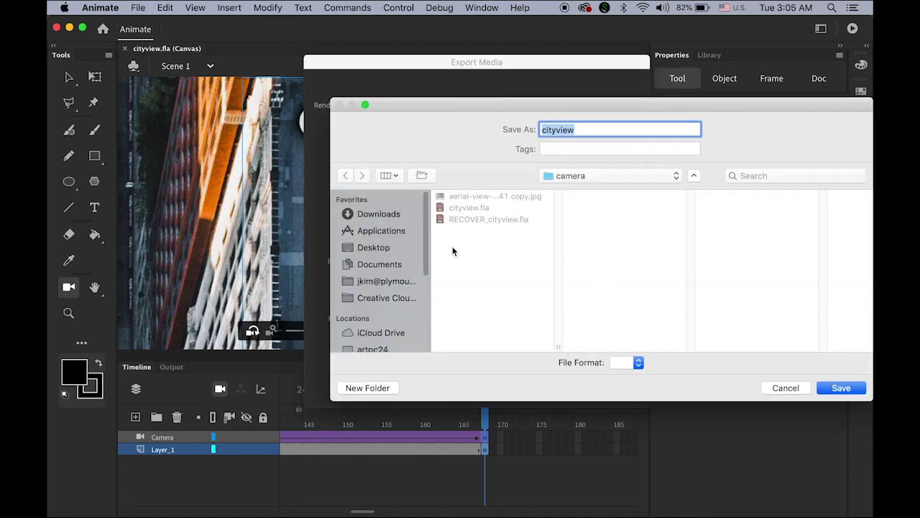
click(374, 247)
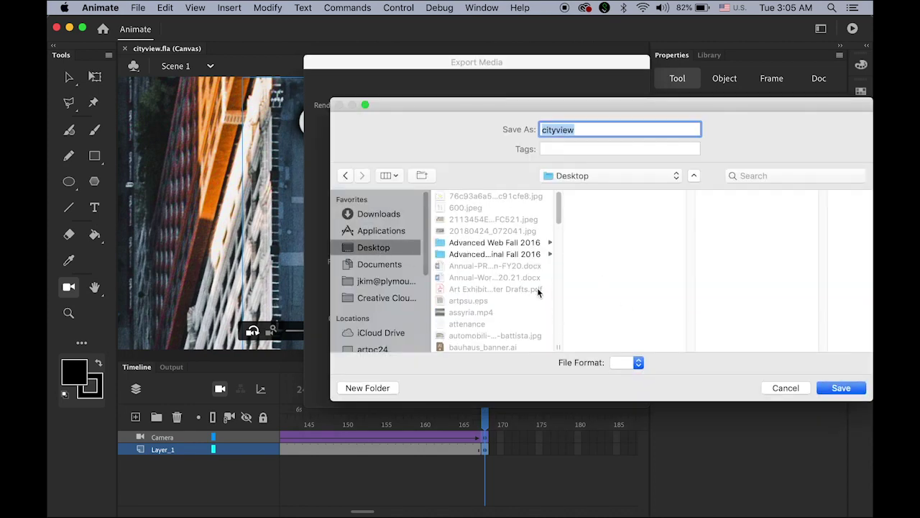
scroll(496, 282, down, 10)
scroll(486, 230, up, 3)
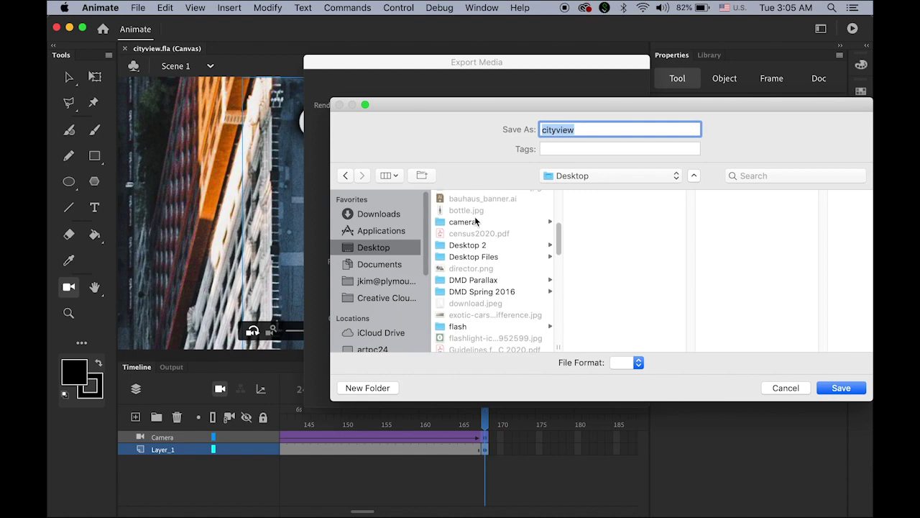
click(475, 222)
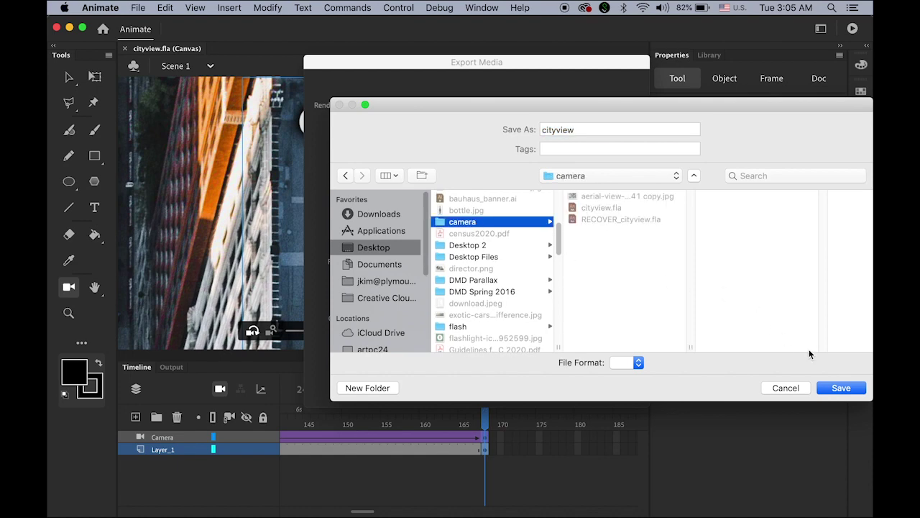
click(842, 389)
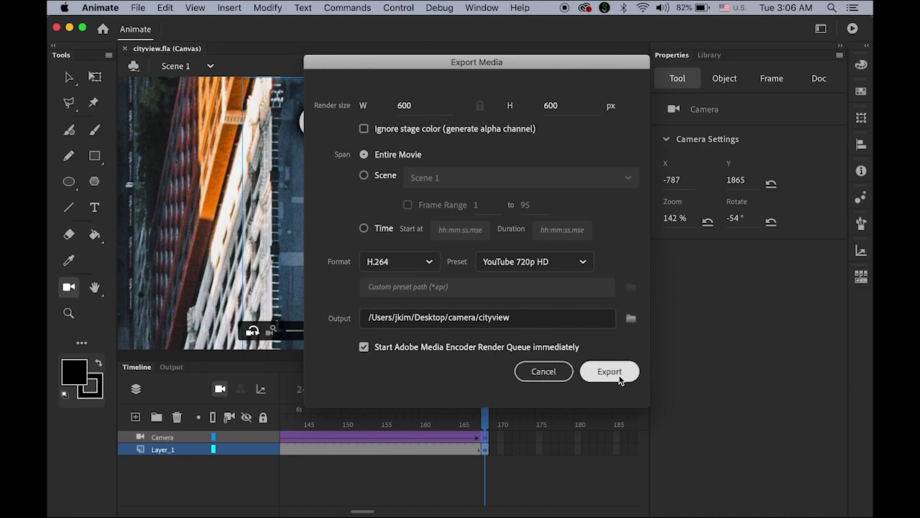
click(615, 372)
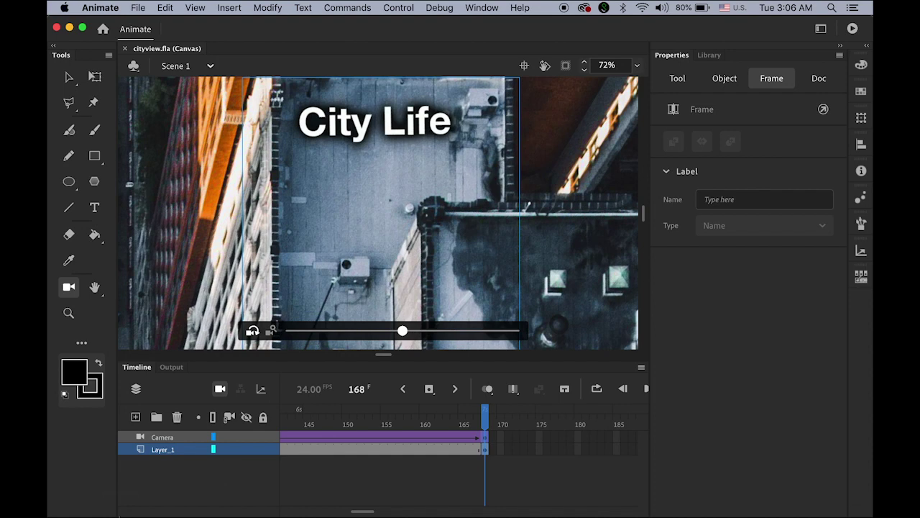
- Open Desktop > camera in Finder and Quick Look cityview.mp4 to confirm it plays
mouse_move(111, 512)
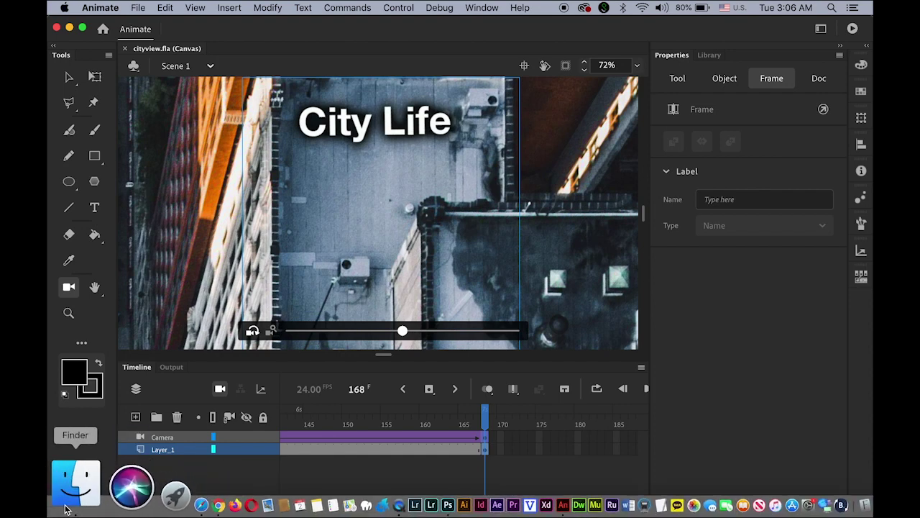
click(65, 508)
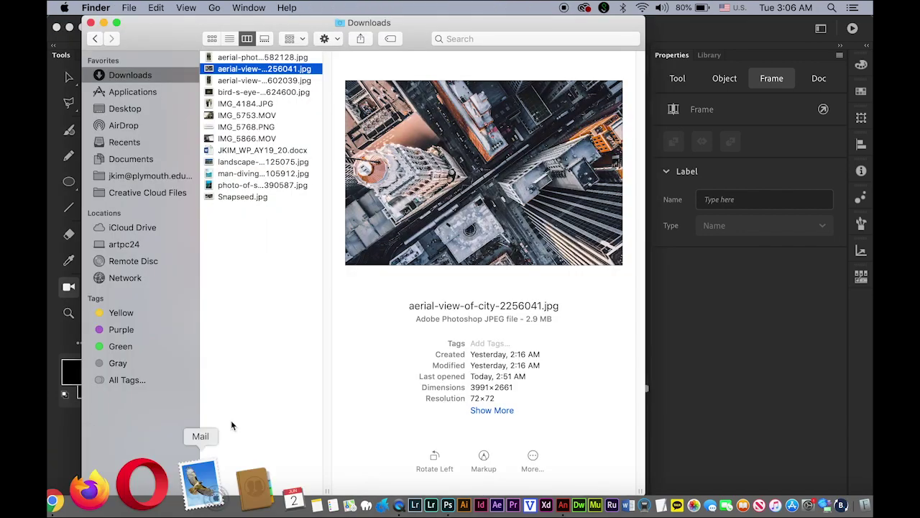
click(131, 114)
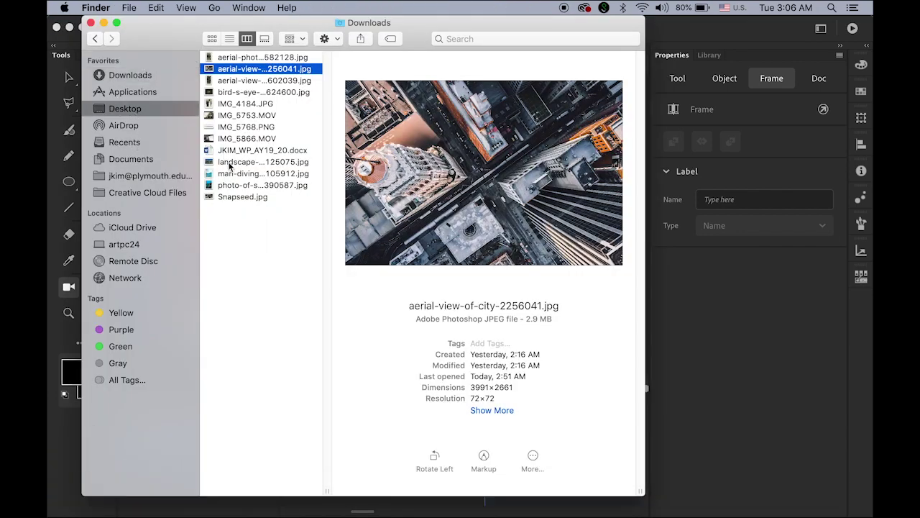
click(246, 232)
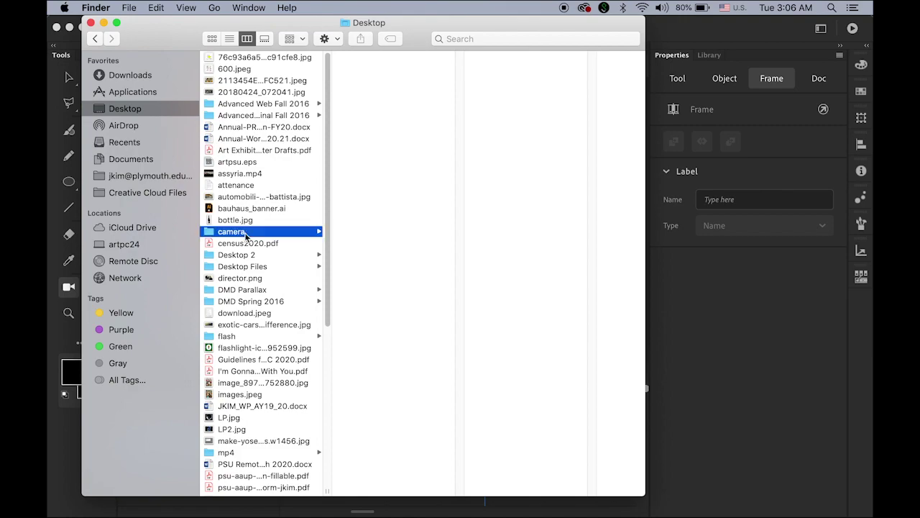
click(341, 81)
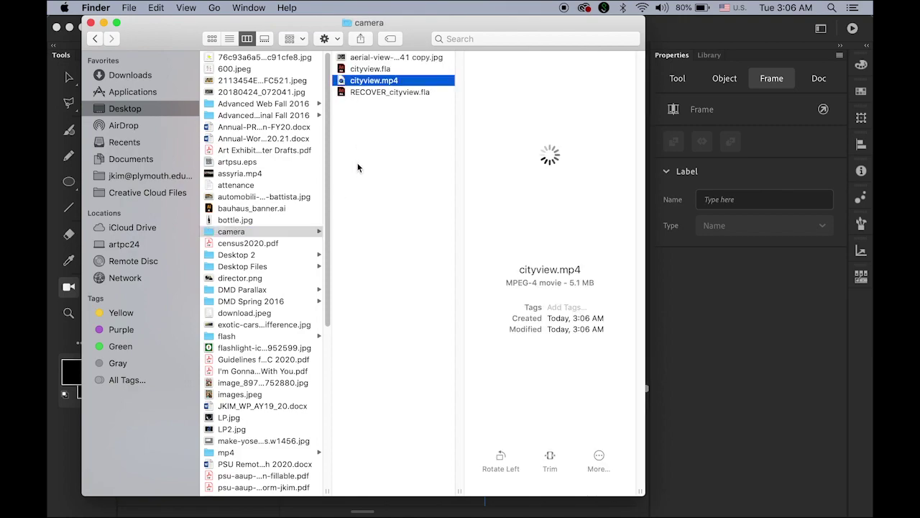
key(space)
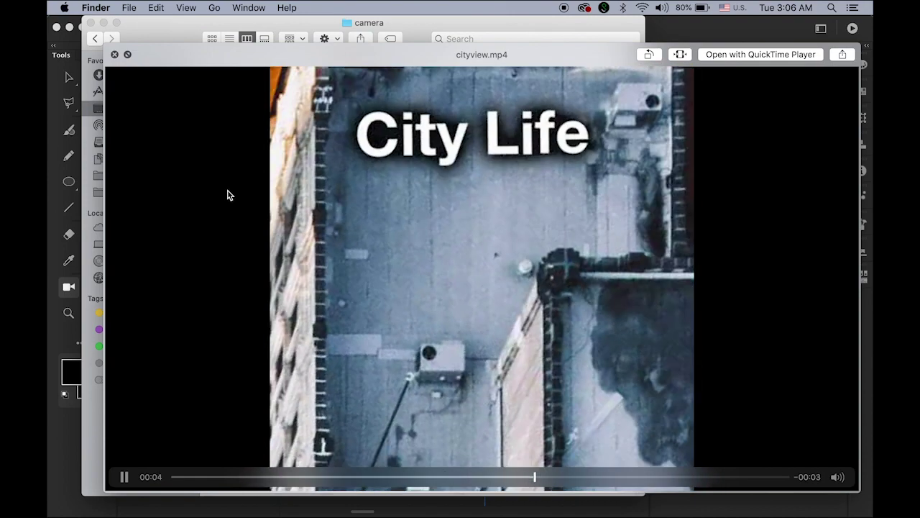
click(116, 55)
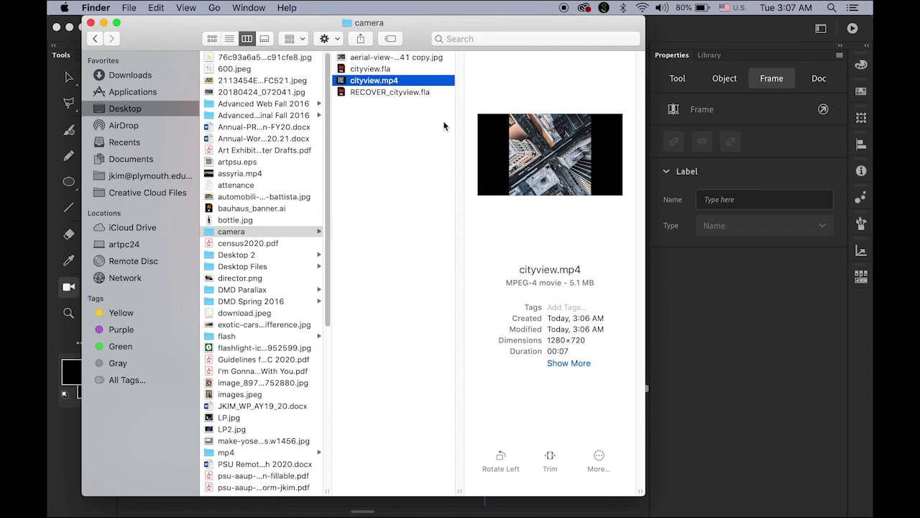
- AirDrop cityview.mp4 to the iPhone via Share, then close the Finder window
right_click(345, 85)
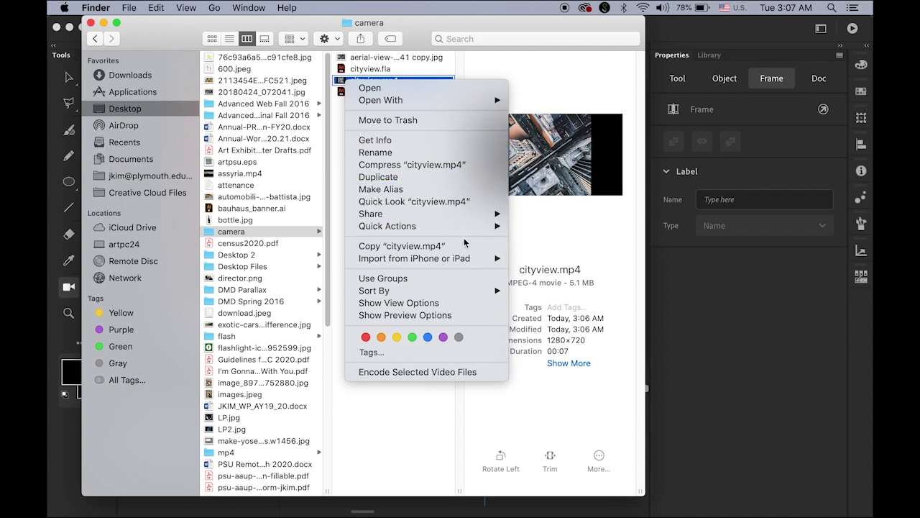
mouse_move(467, 216)
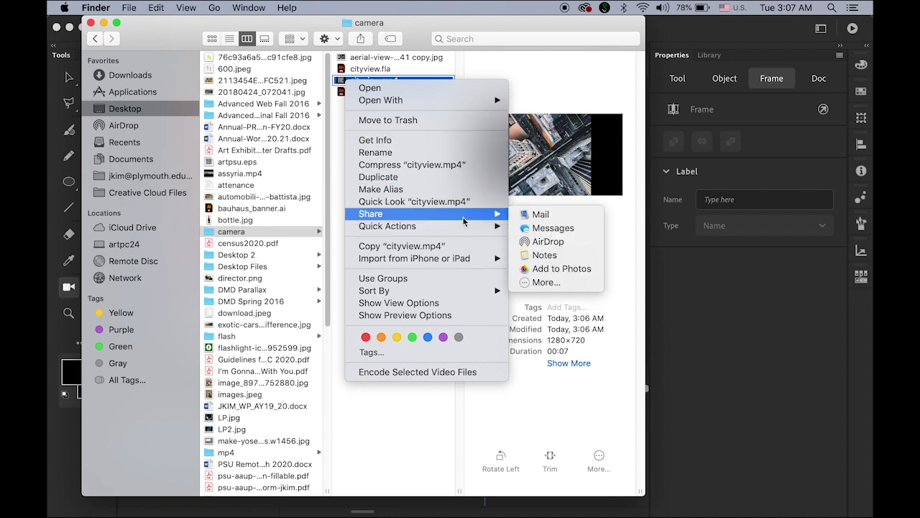
click(553, 243)
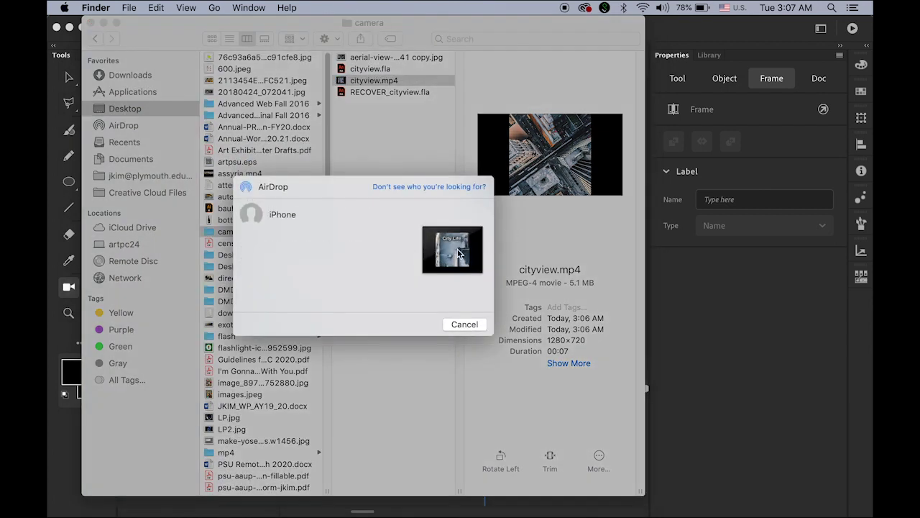
click(300, 222)
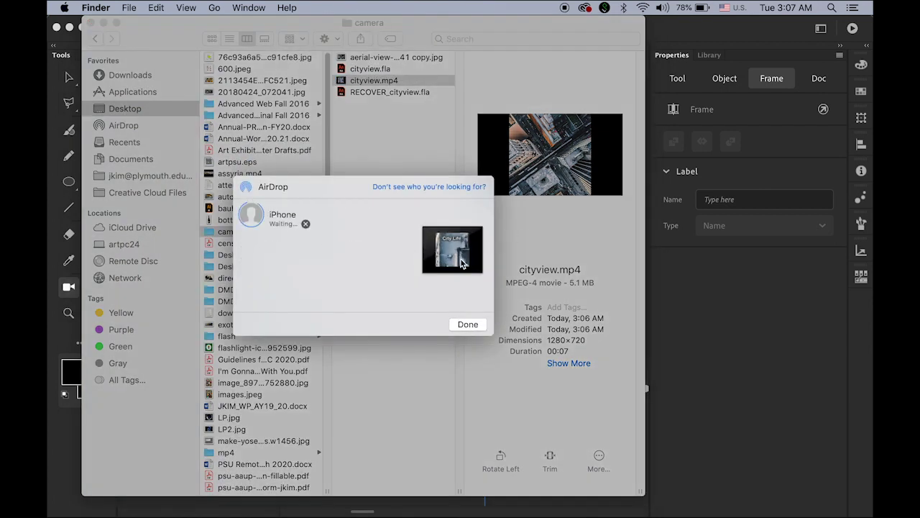
click(467, 324)
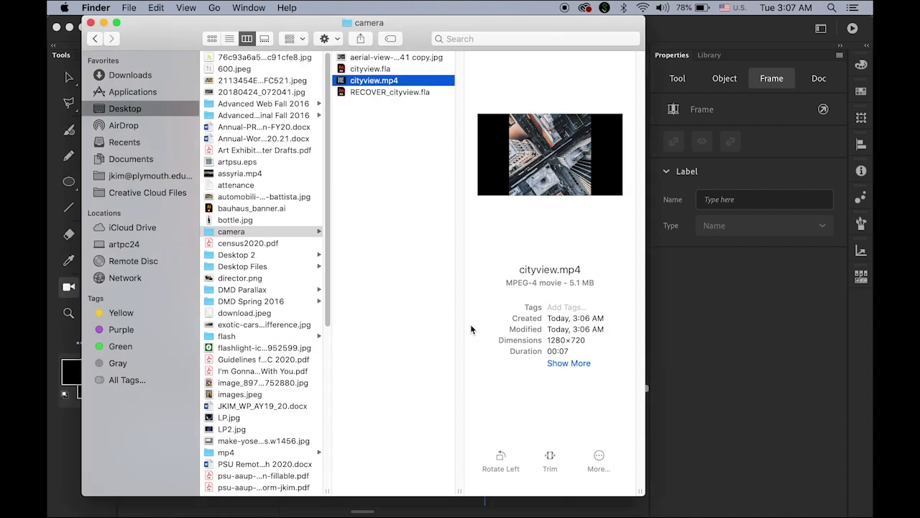
click(91, 23)
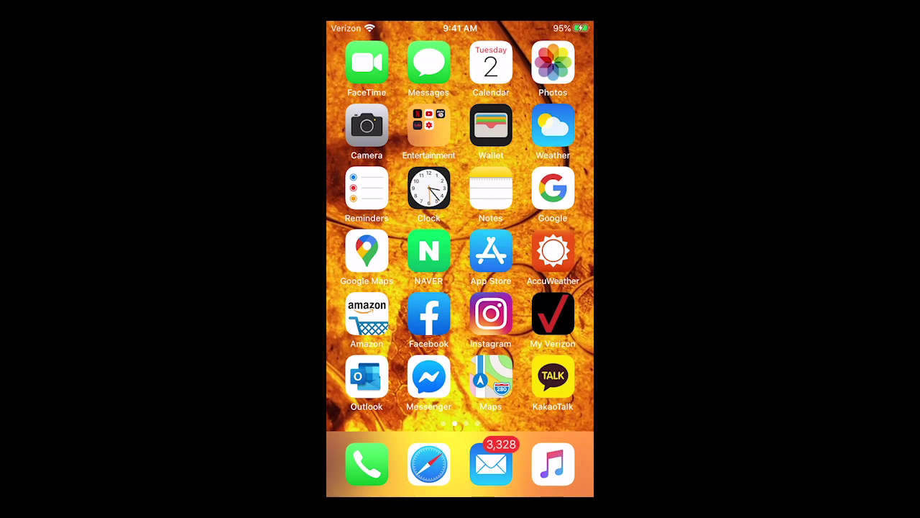
click(553, 63)
click(398, 194)
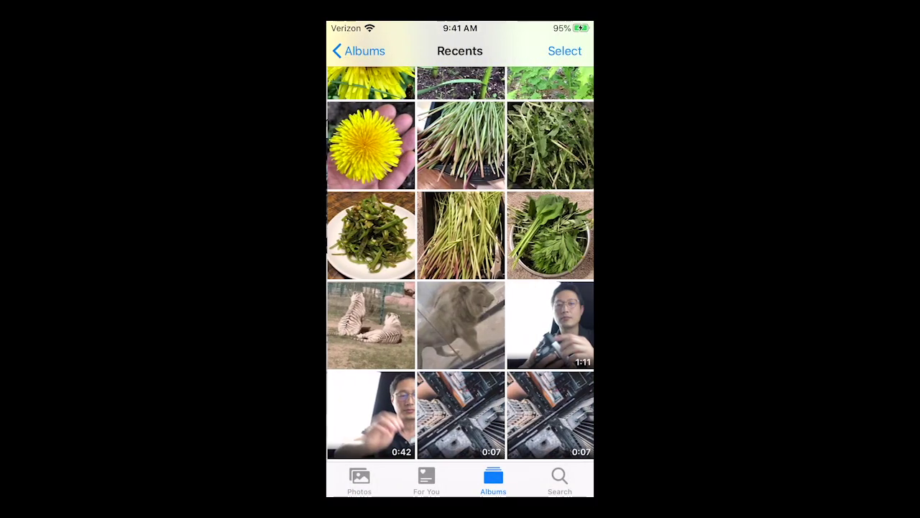
click(551, 410)
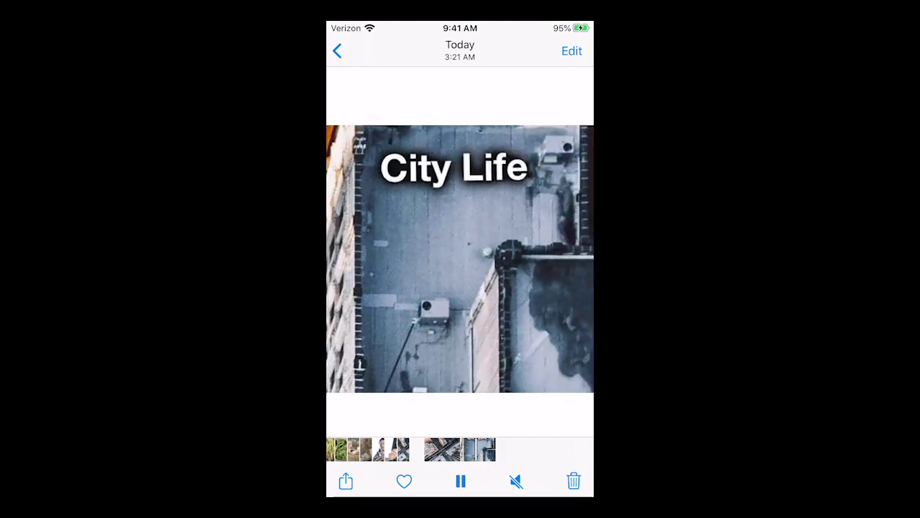
key(super)
key(super)
key(super)
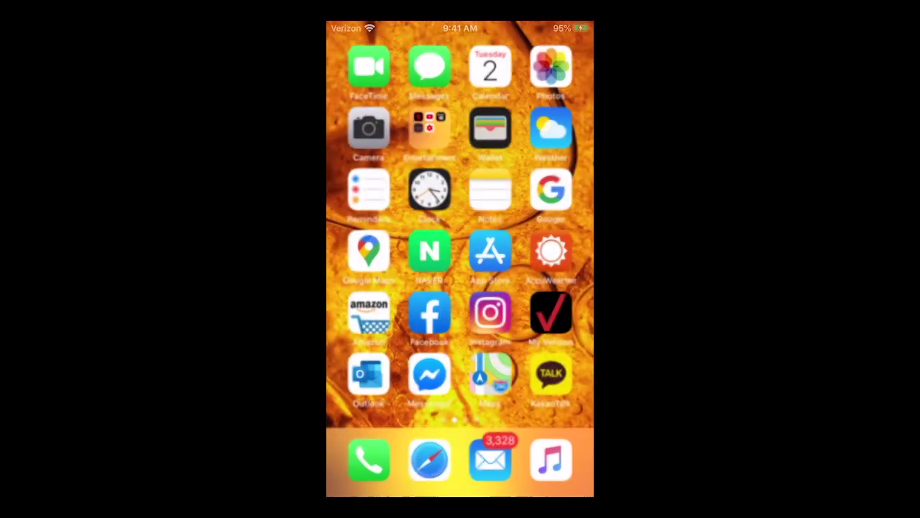
- Launch Instagram and start a new post with the City Life video, skipping filters
click(491, 313)
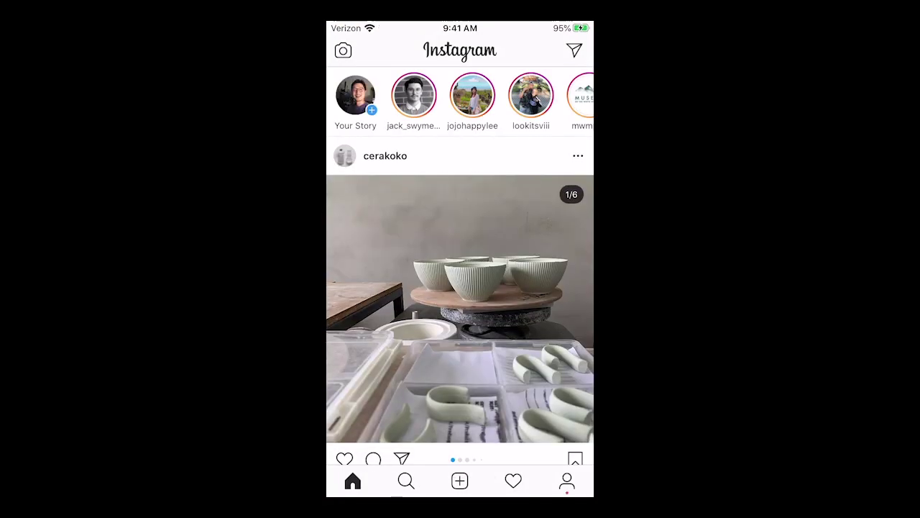
click(460, 480)
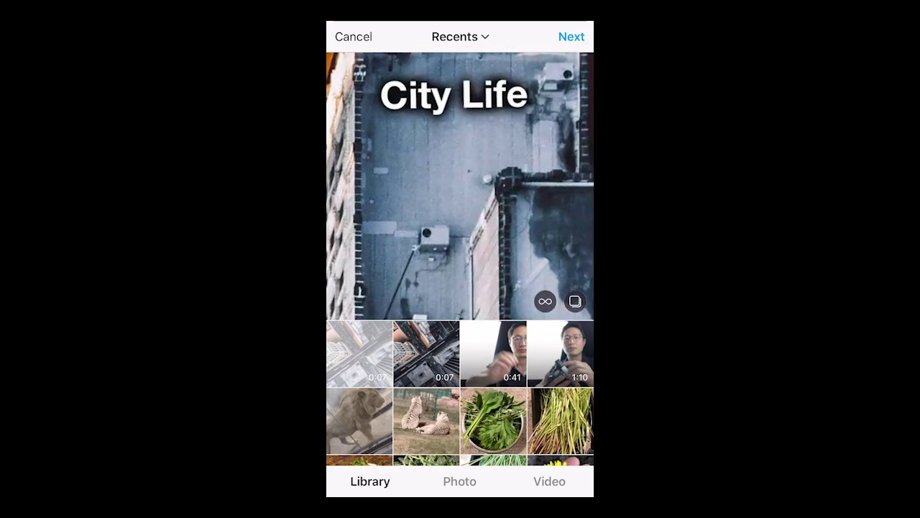
click(571, 37)
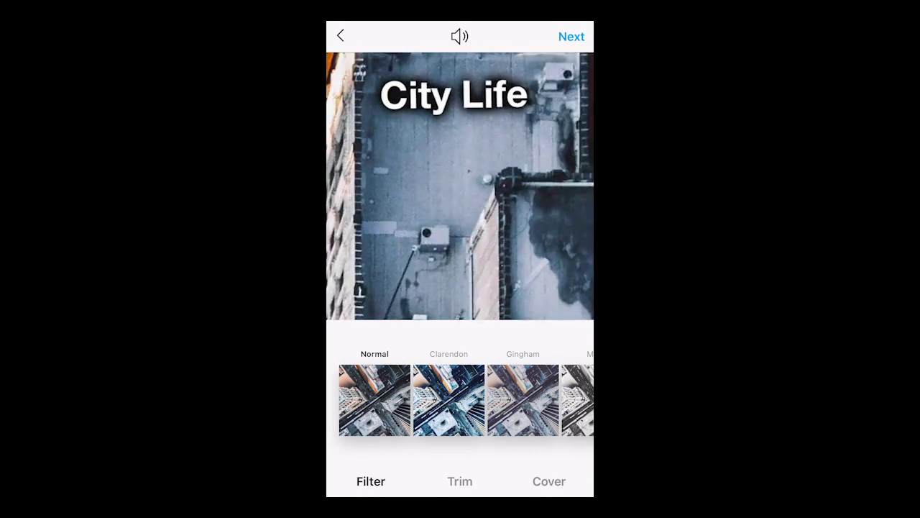
click(572, 37)
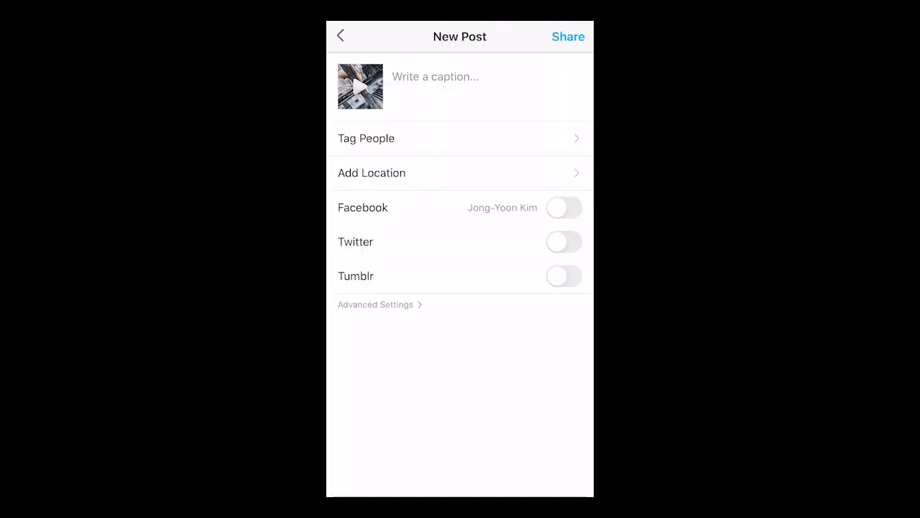
- Write the caption 'Aeriel view of city' for the post
click(431, 77)
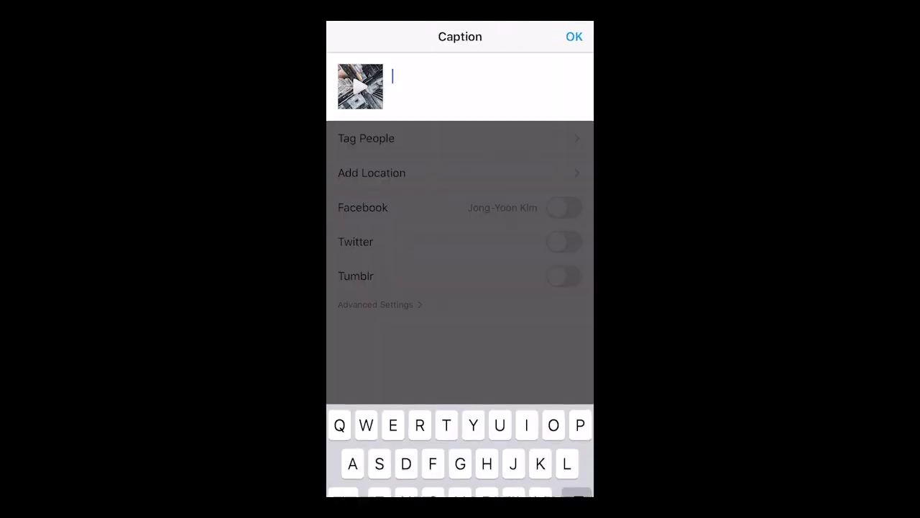
text(Aer)
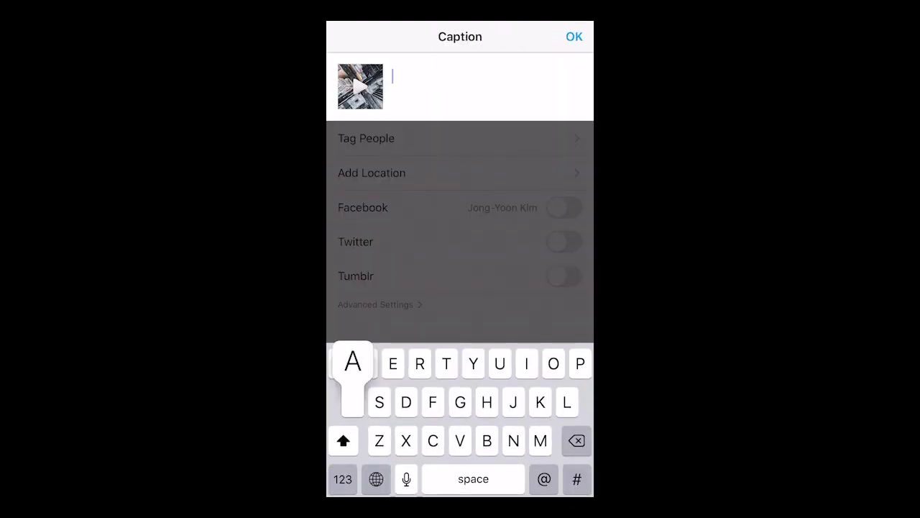
text(i)
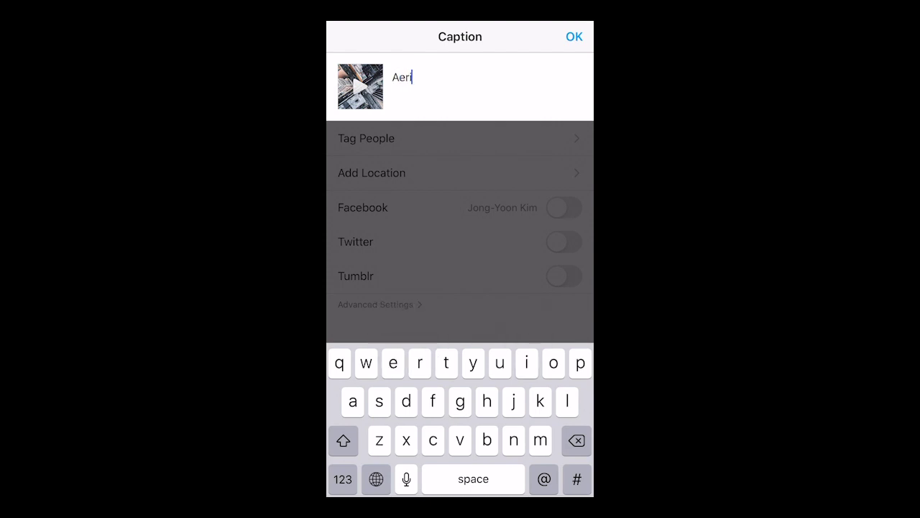
text(el view of city)
click(575, 37)
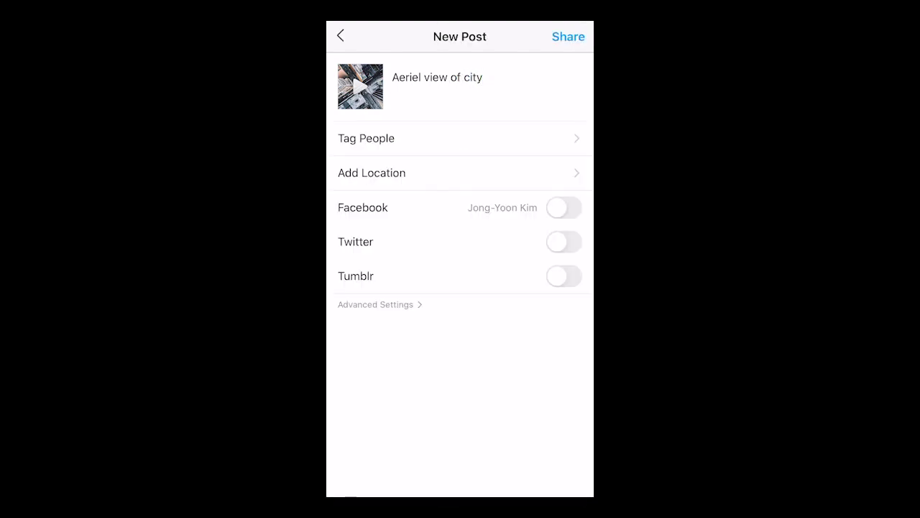
- Share the captioned City Life video post to the Instagram feed
click(568, 37)
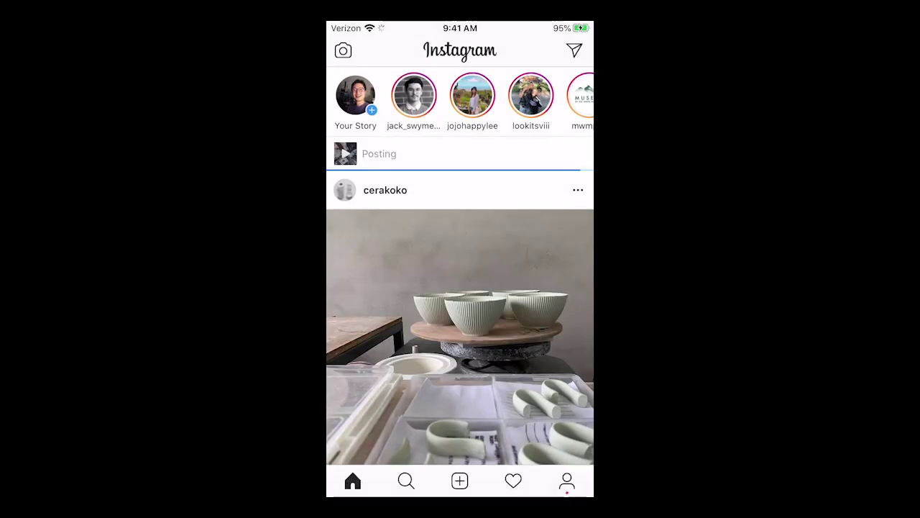